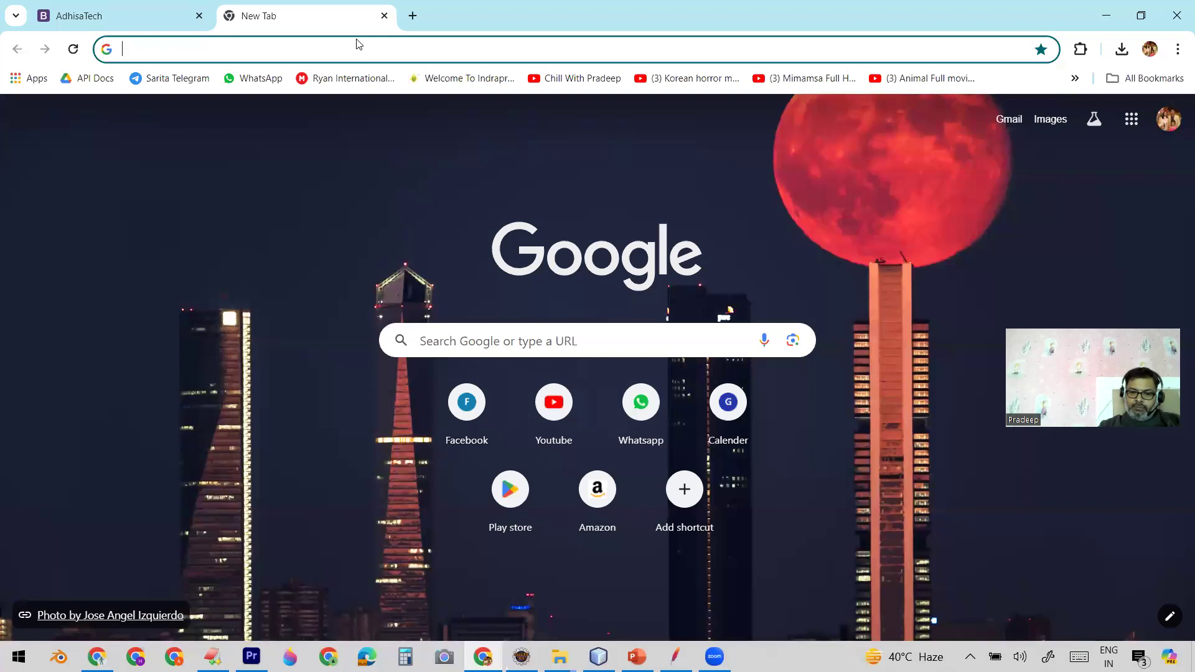
# Step: Search Google for "blazemeter chrome extension" and open the BlazeMeter Docs result "The BlazeMeter Chrome Extension: Record JMeter, ..."
pyautogui.write('bla')
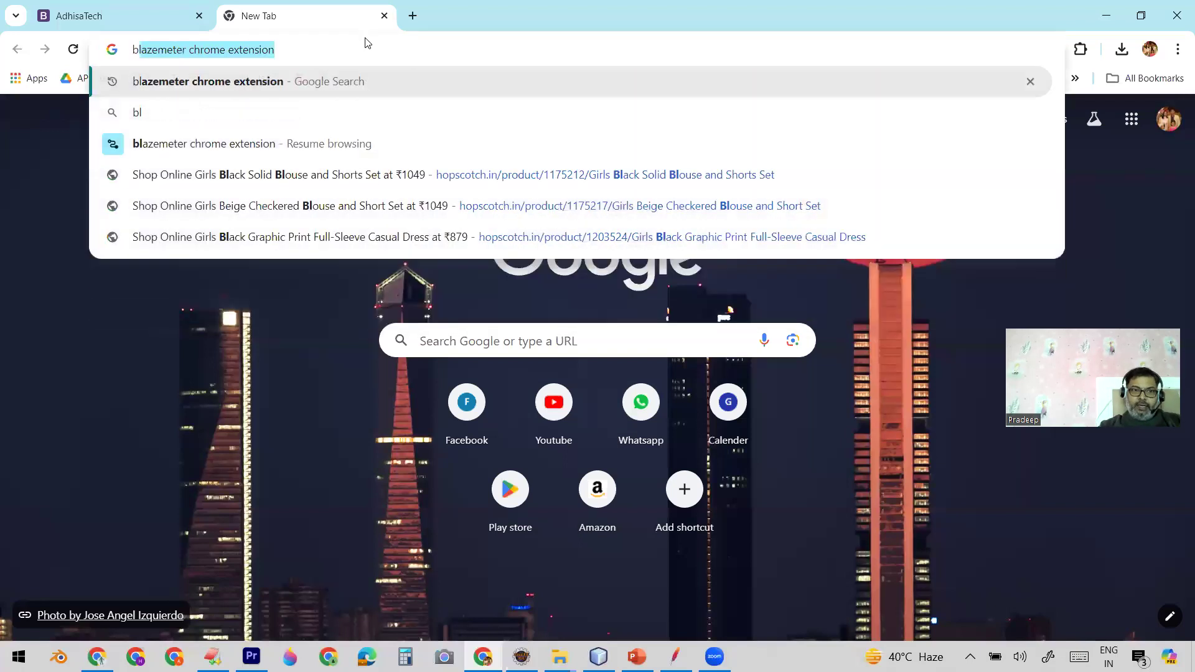
pyautogui.click(242, 84)
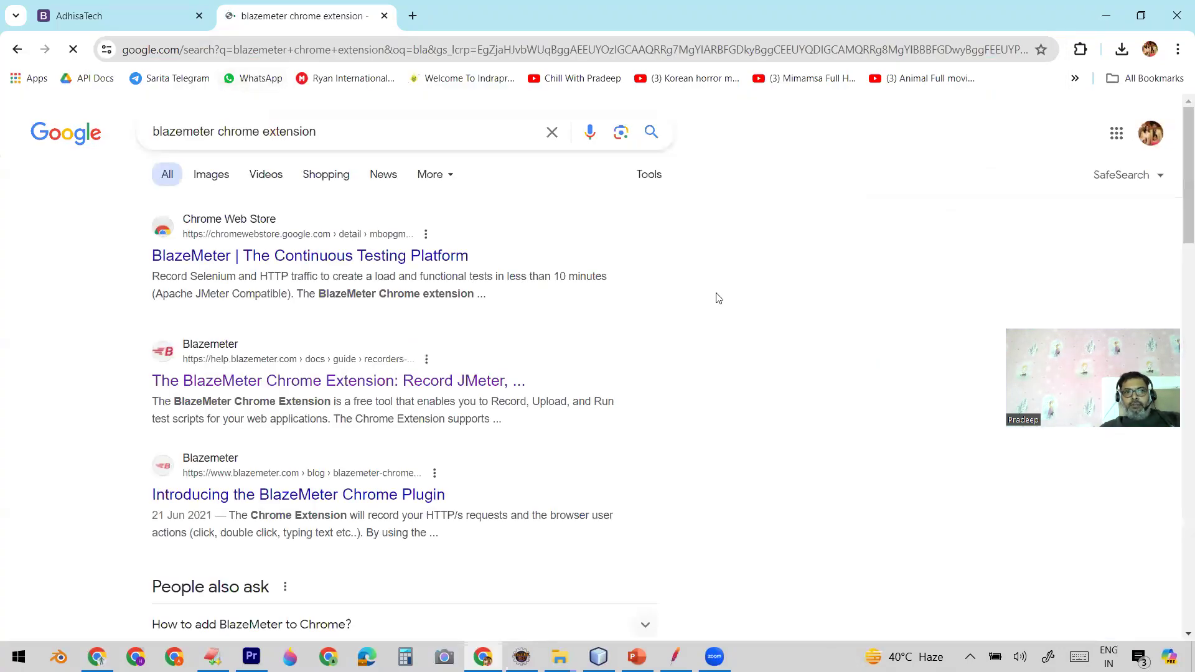
pyautogui.scroll(-1, 720, 296)
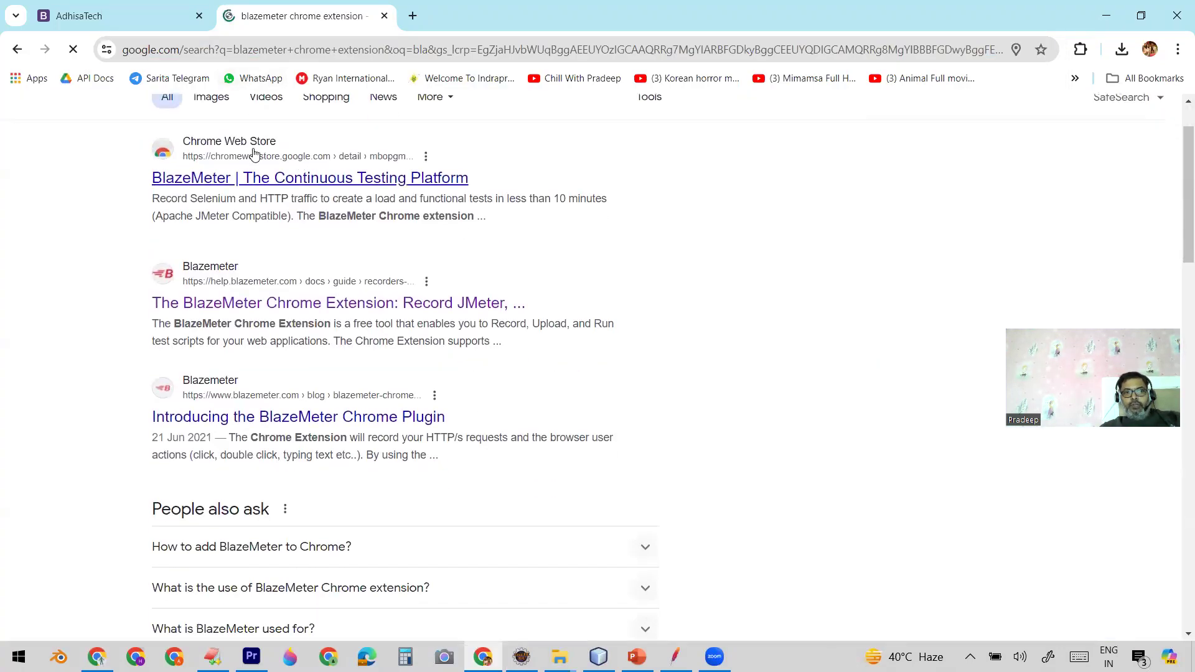
pyautogui.scroll(1, 559, 193)
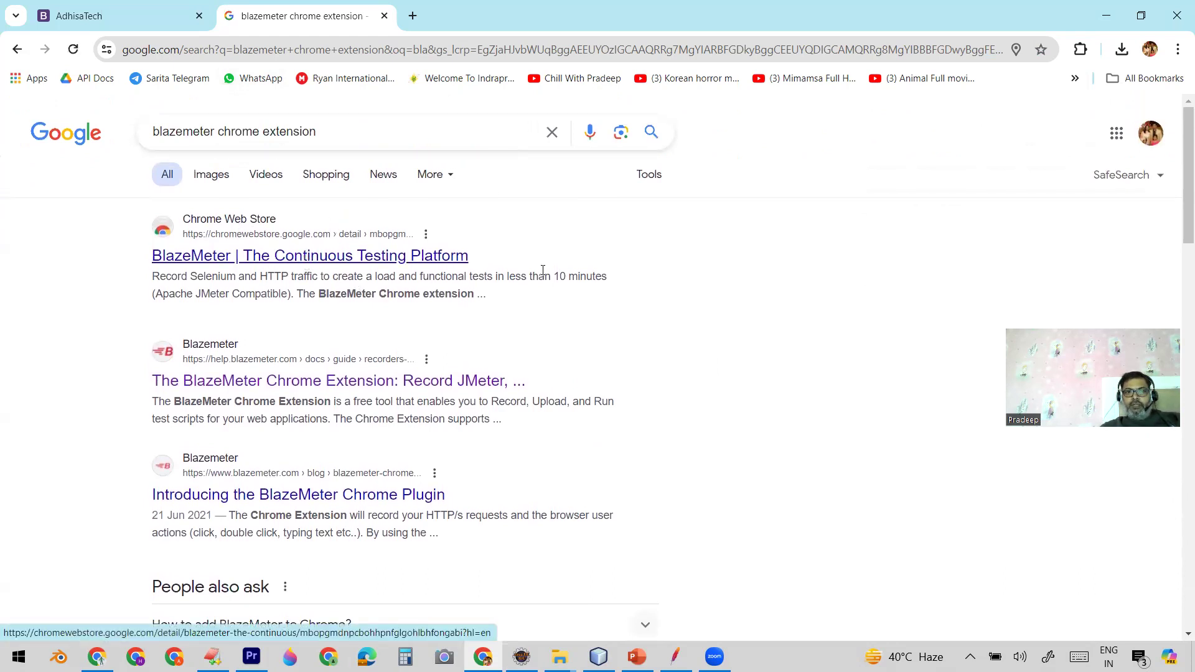
pyautogui.scroll(-1, 786, 260)
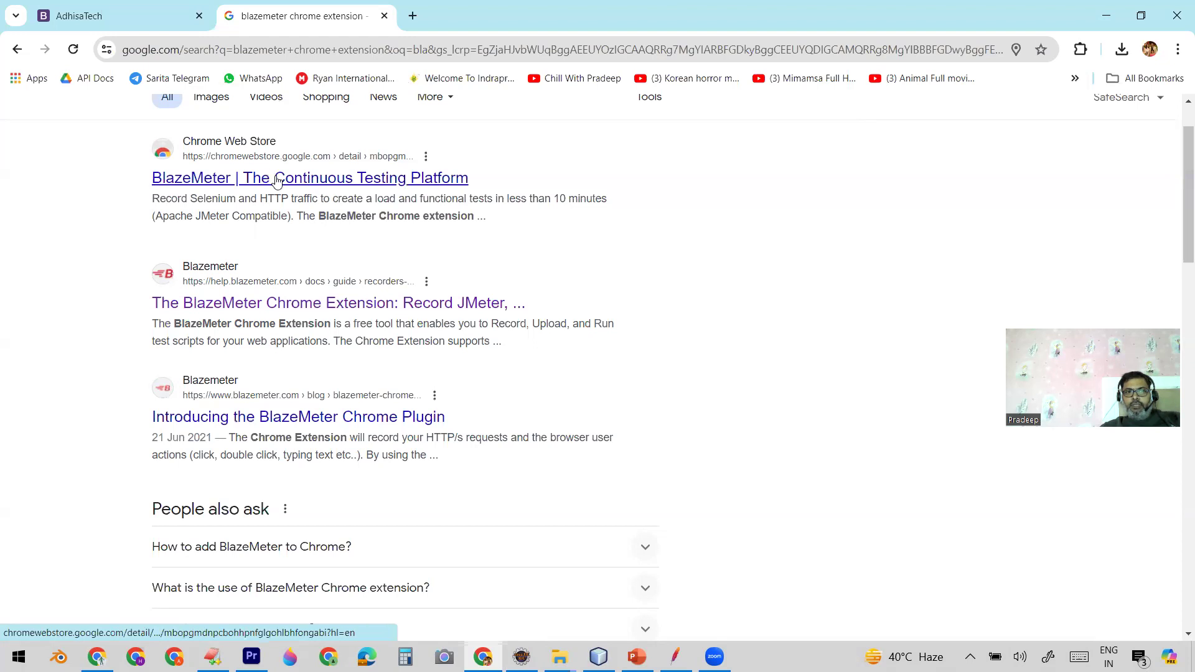
pyautogui.click(252, 304)
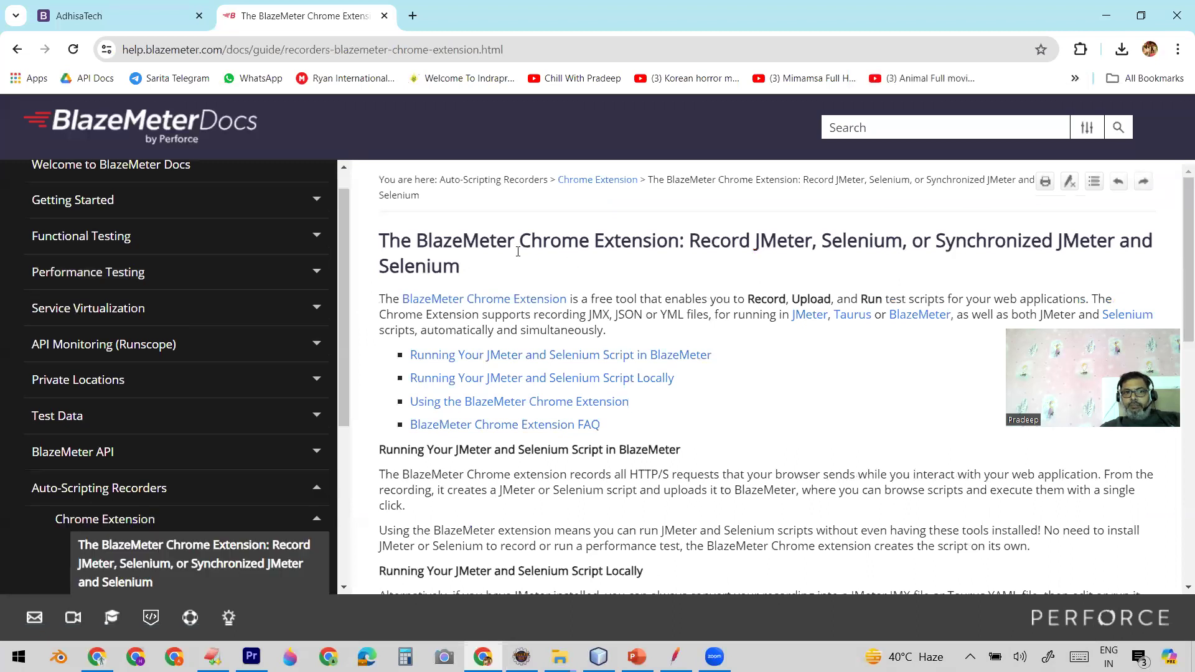
# Step: Read the BlazeMeter Chrome Extension page's title and introduction on recording, uploading and running scripts and the supported file formats, highlighting the passages
pyautogui.moveTo(381, 241); pyautogui.dragTo(612, 258)
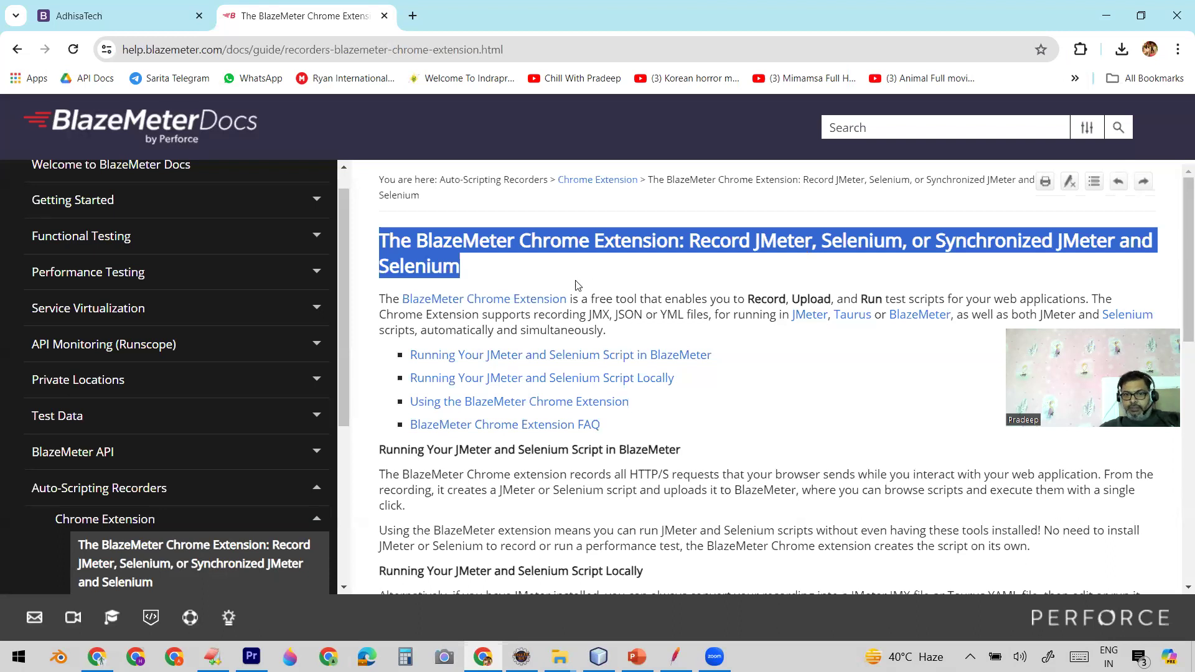
pyautogui.click(379, 301)
pyautogui.moveTo(380, 302); pyautogui.dragTo(1098, 303)
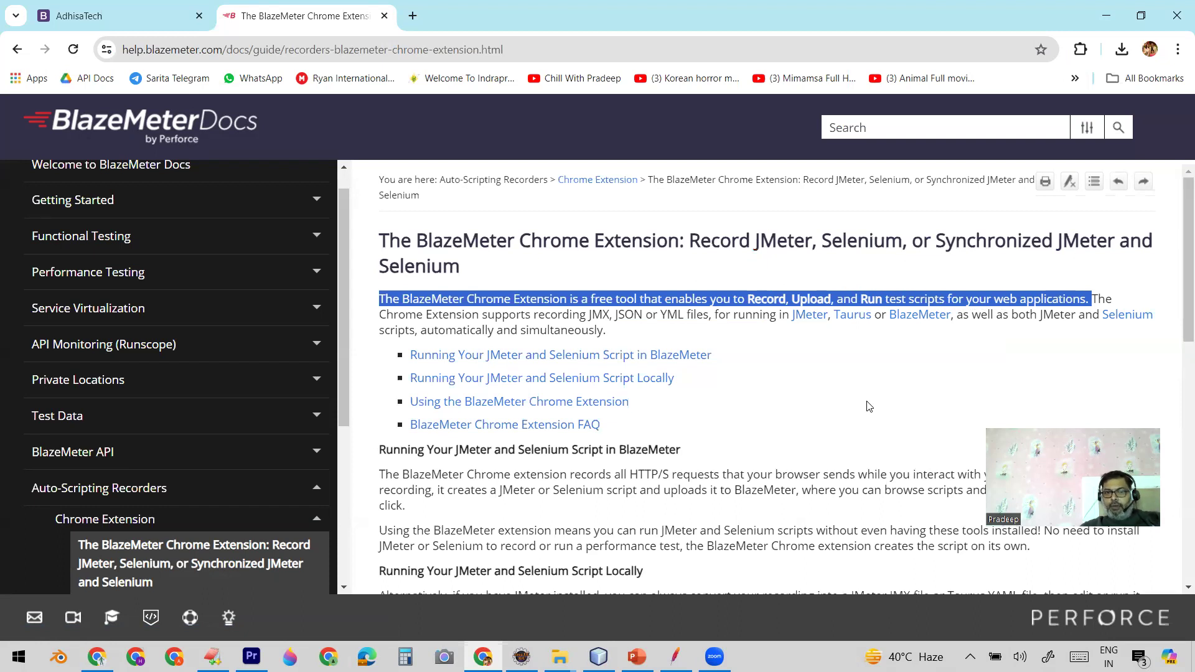
pyautogui.moveTo(380, 316); pyautogui.dragTo(608, 313)
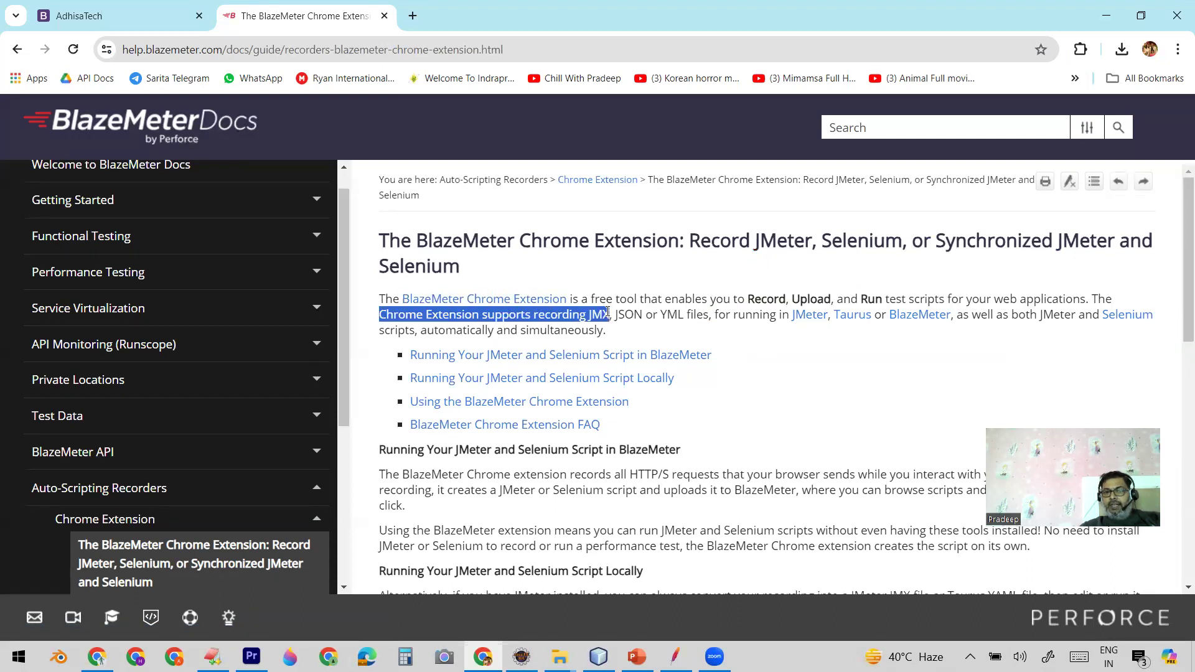
pyautogui.moveTo(608, 313); pyautogui.dragTo(939, 315)
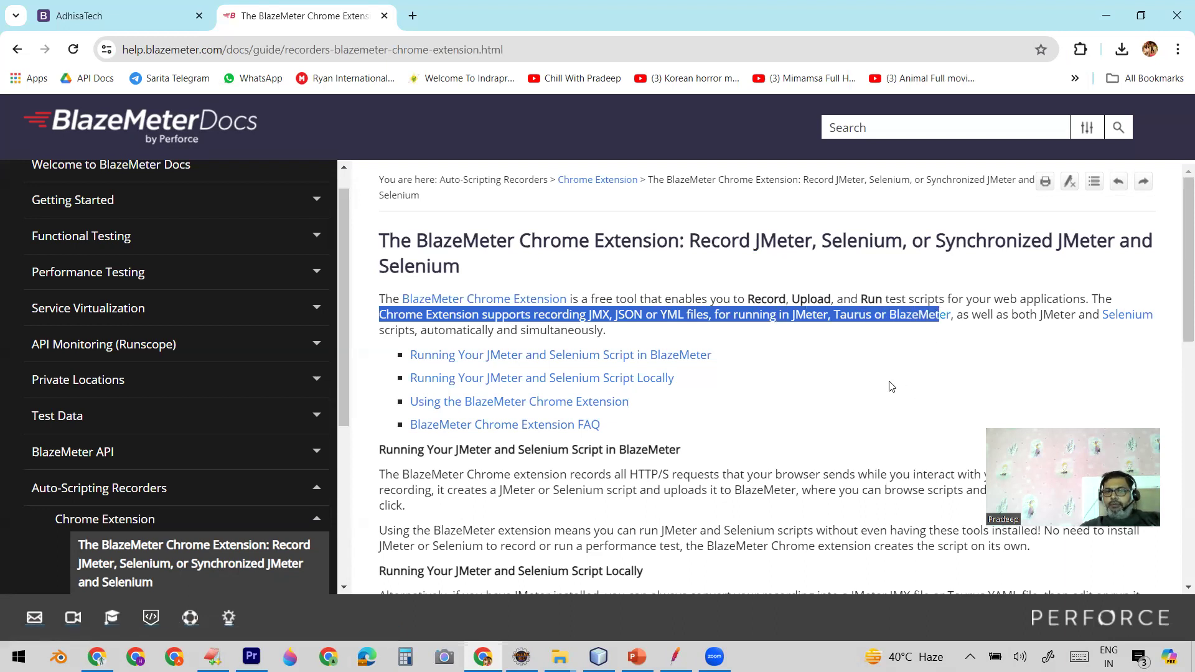
# Step: Go to the page's "Using the BlazeMeter Chrome Extension" section and follow its install link to the Chrome Web Store listing
pyautogui.scroll(-1, 888, 386)
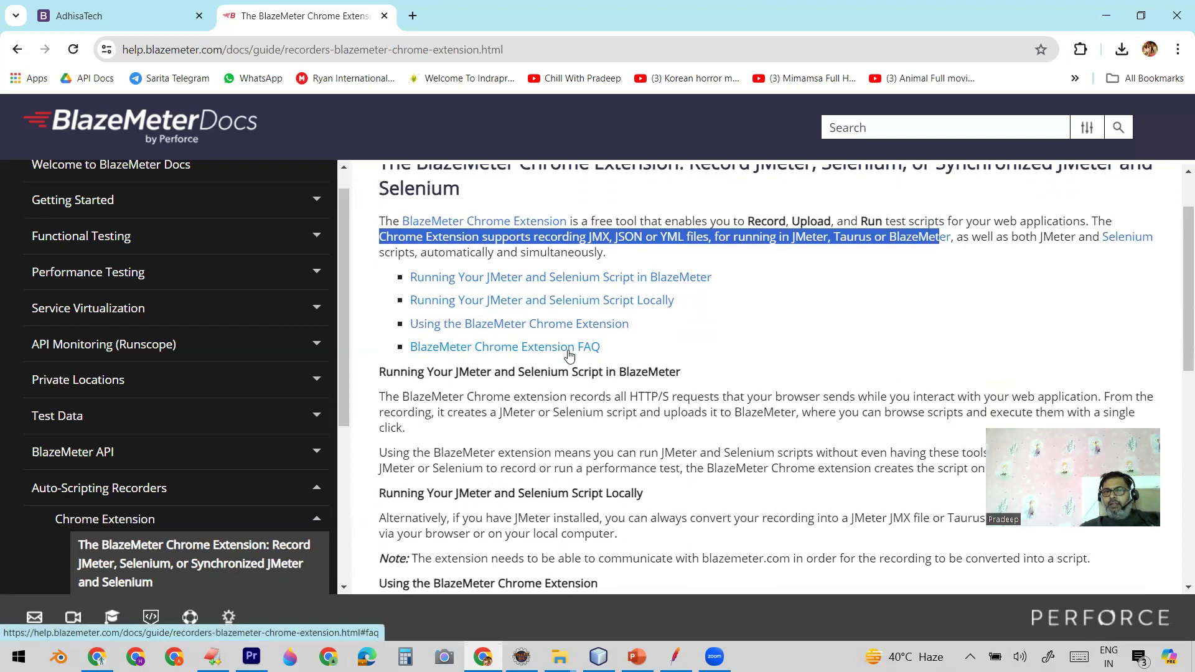
pyautogui.click(528, 329)
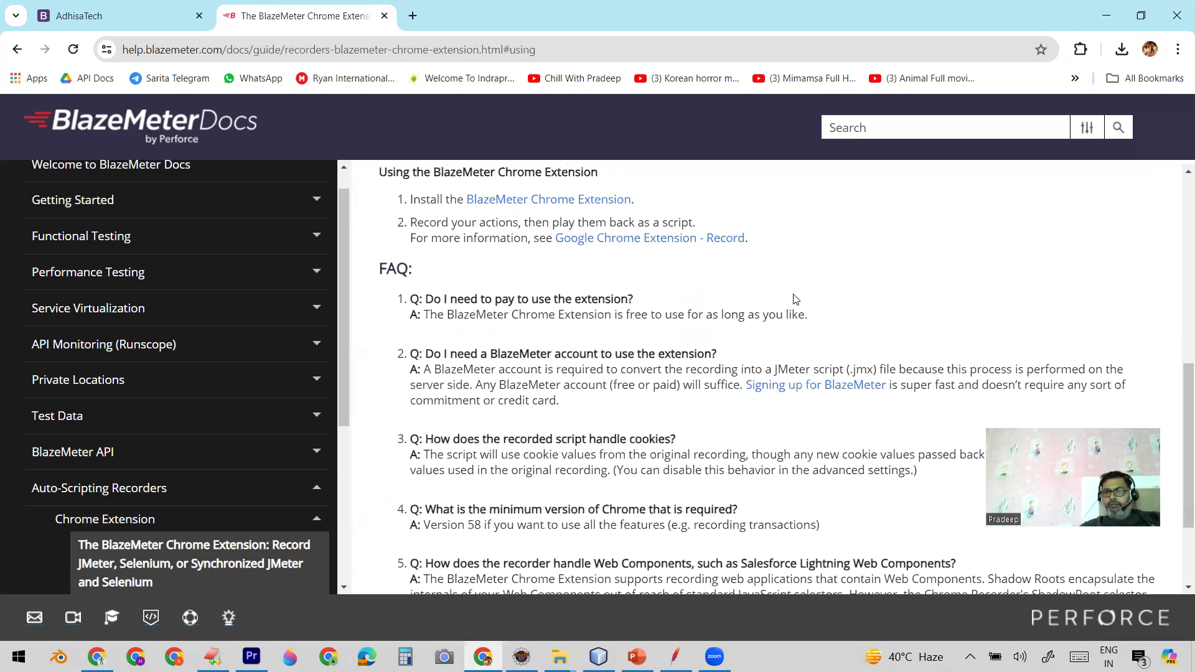
pyautogui.scroll(1, 793, 299)
pyautogui.scroll(-1, 793, 300)
pyautogui.scroll(1, 794, 299)
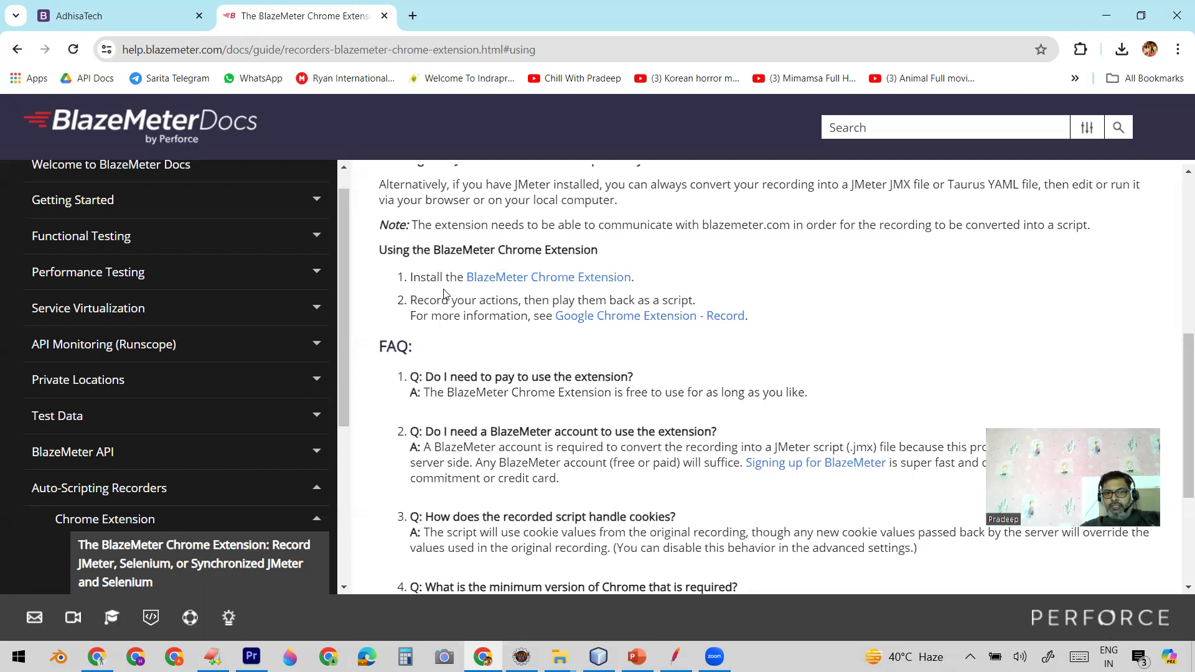
pyautogui.click(508, 283)
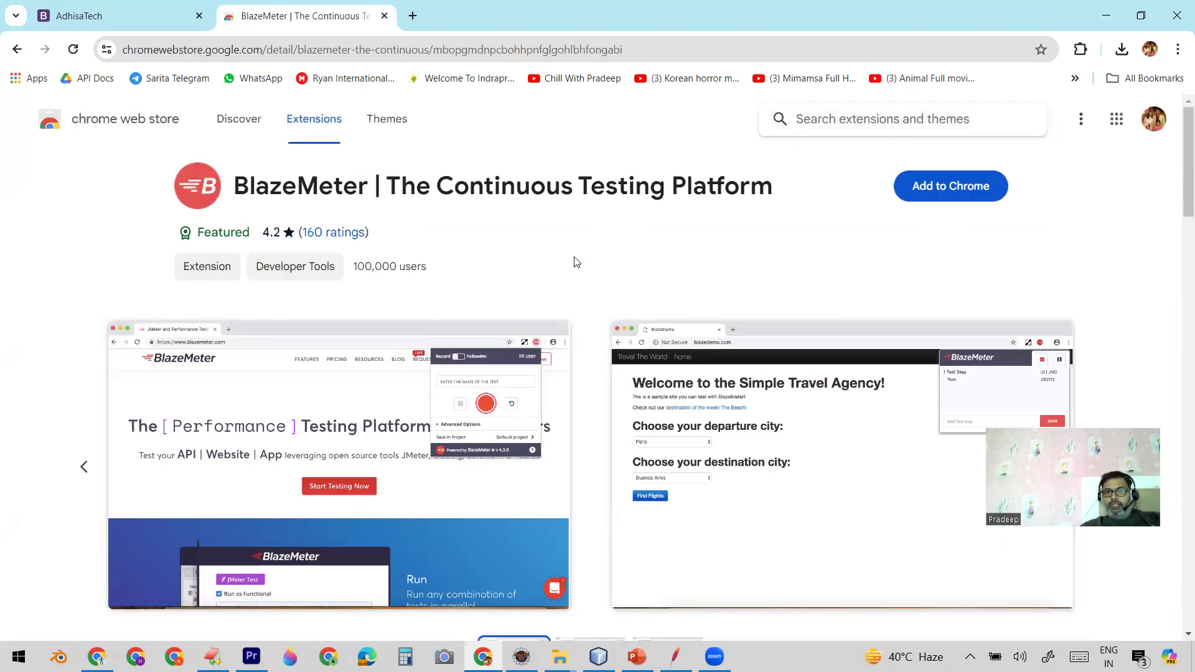
# Step: Add the BlazeMeter | The Continuous Testing Platform extension to Chrome and open it from the installed extensions
pyautogui.click(936, 187)
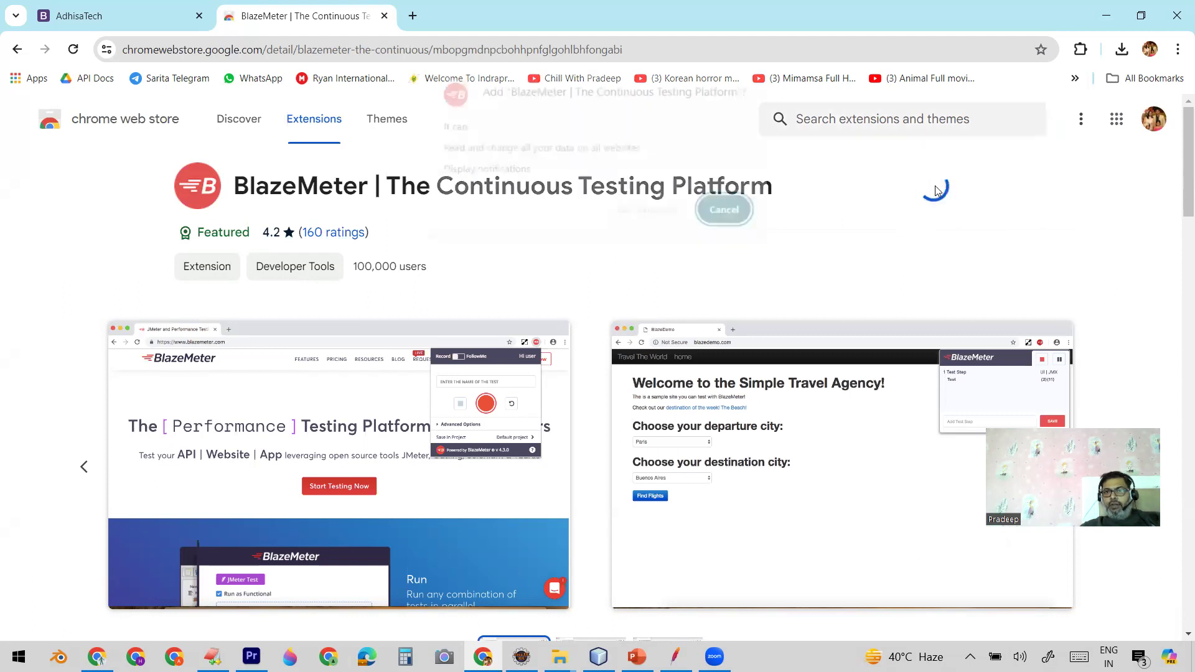
pyautogui.click(647, 212)
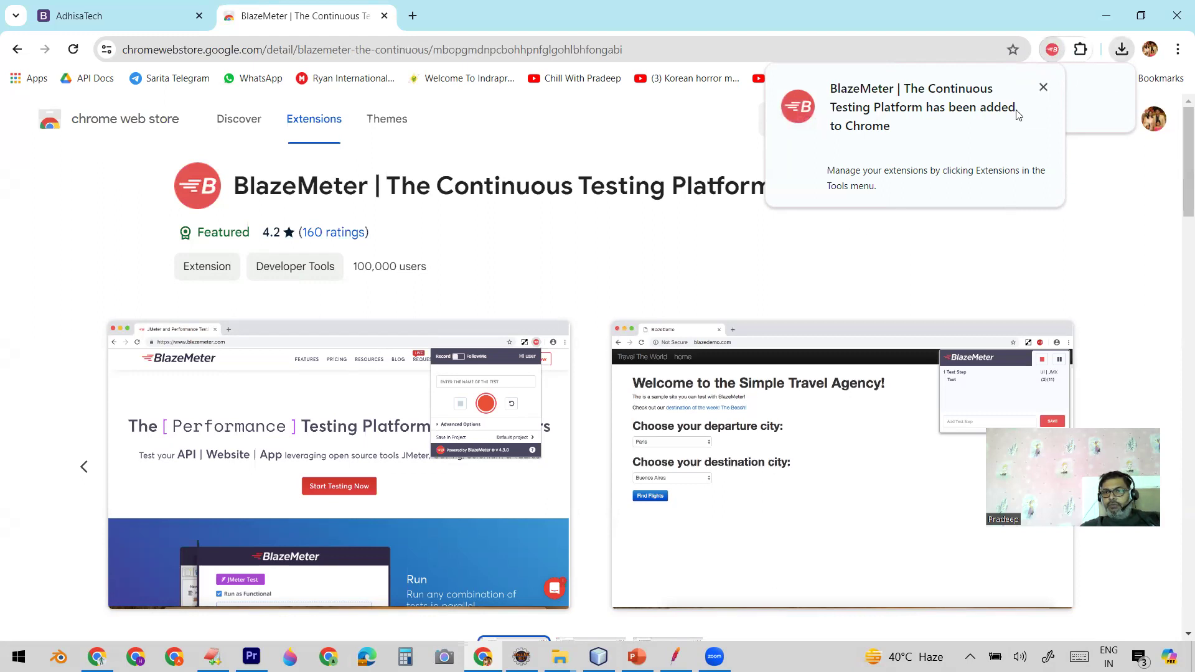
pyautogui.click(1043, 89)
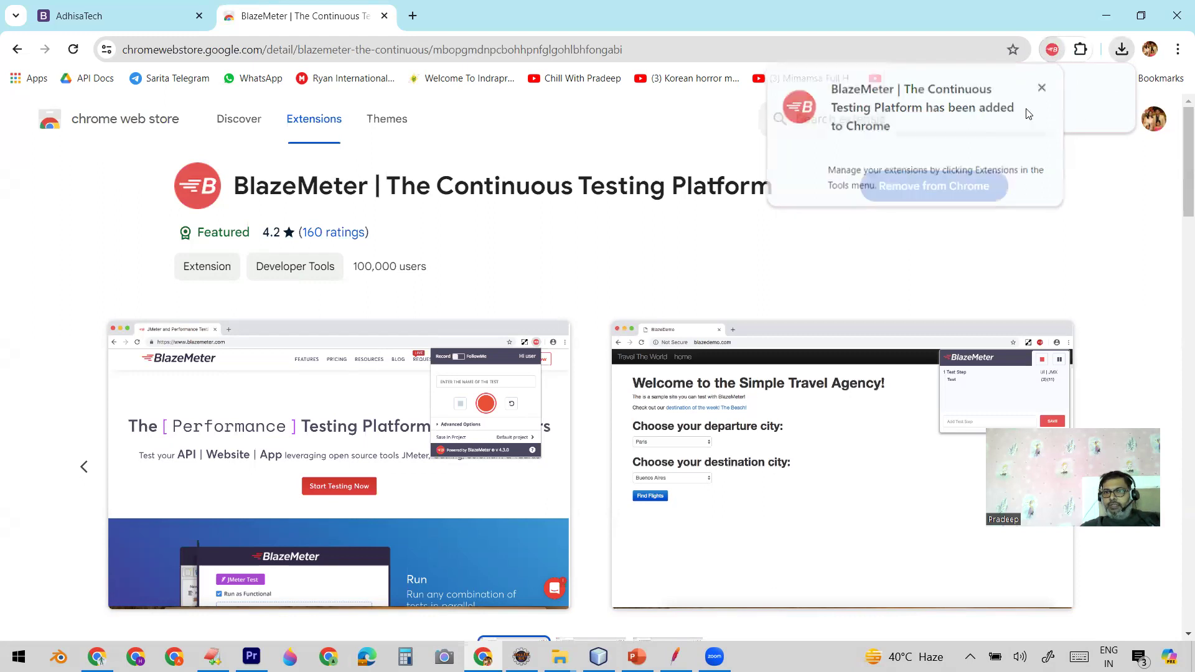
pyautogui.click(1080, 51)
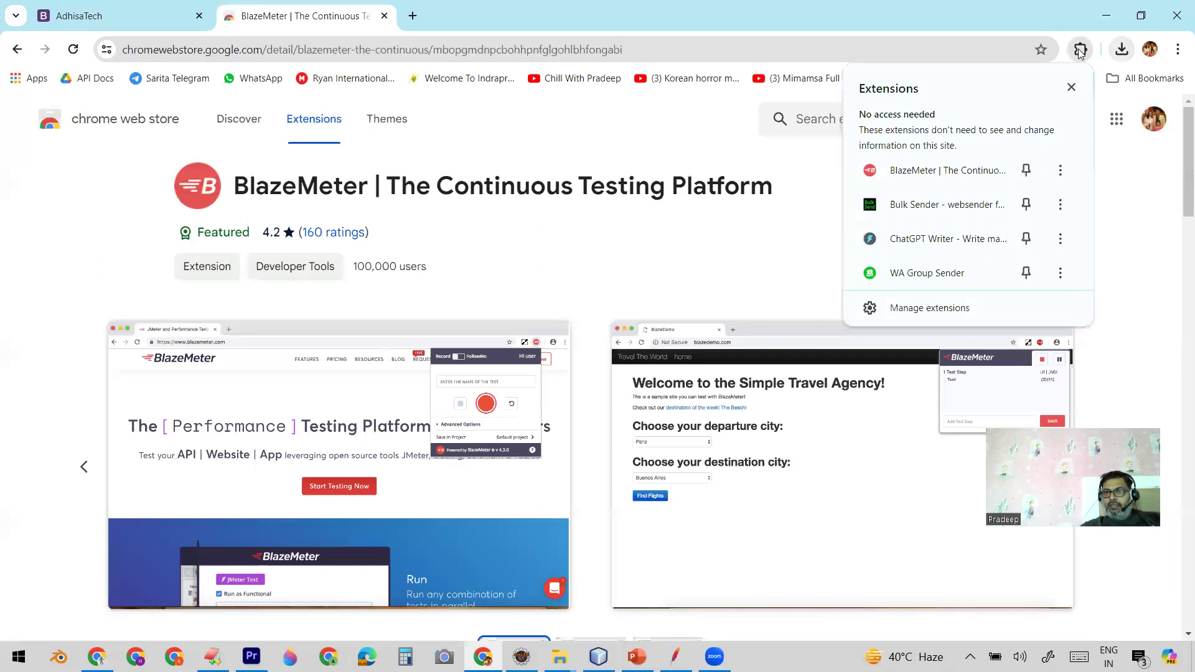
pyautogui.click(905, 175)
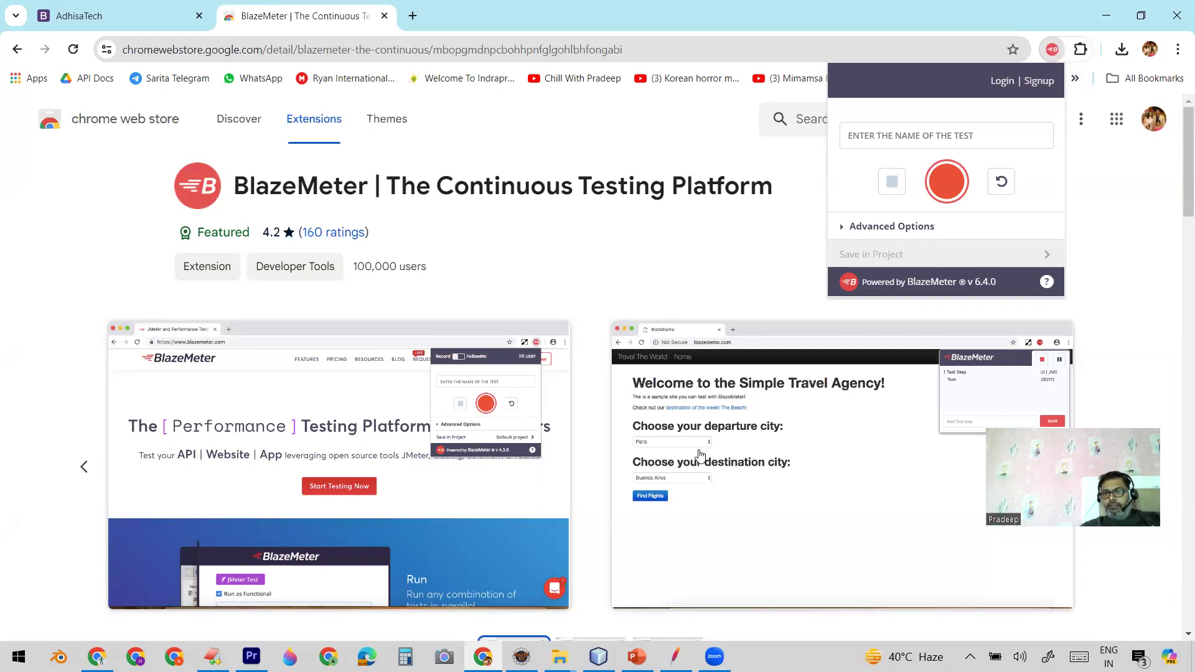
# Step: Switch to the PowerPoint slide show and advance to the "Record Script With BlazeMeter" slide
pyautogui.click(636, 656)
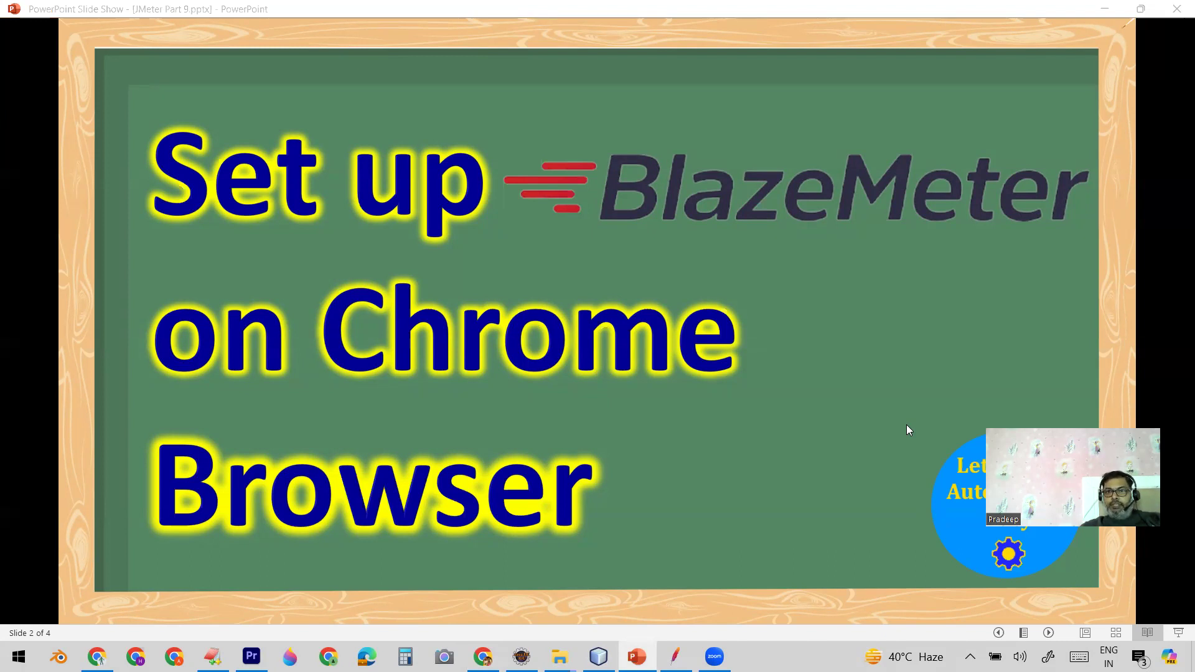
pyautogui.click(855, 277)
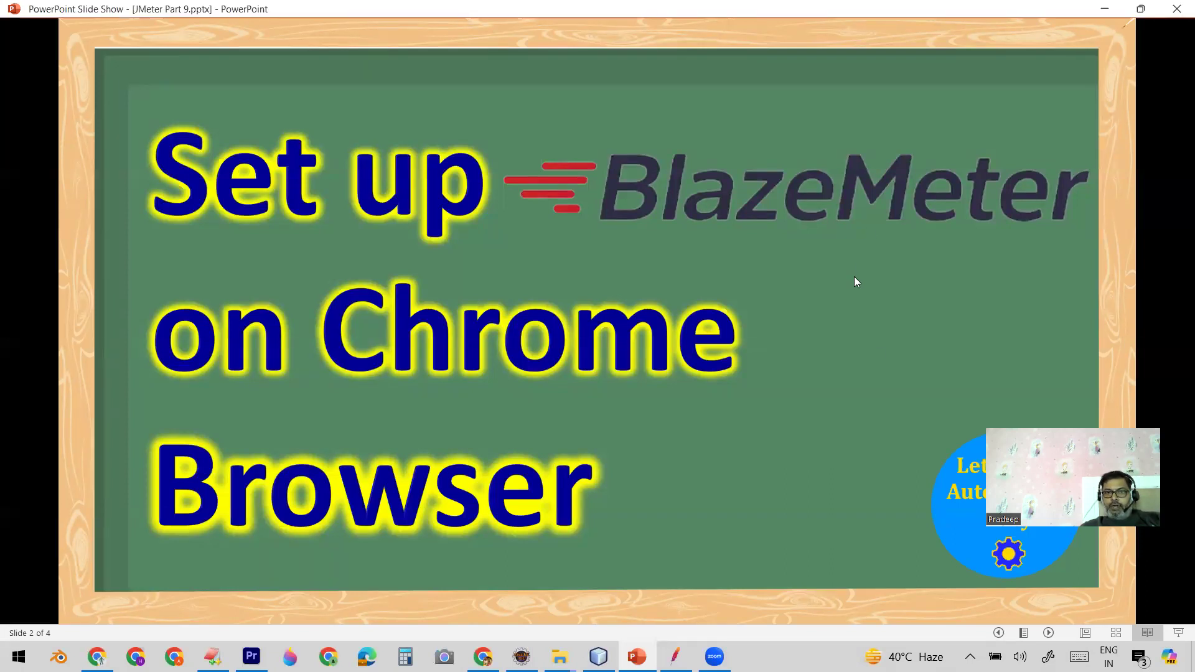
pyautogui.click(876, 353)
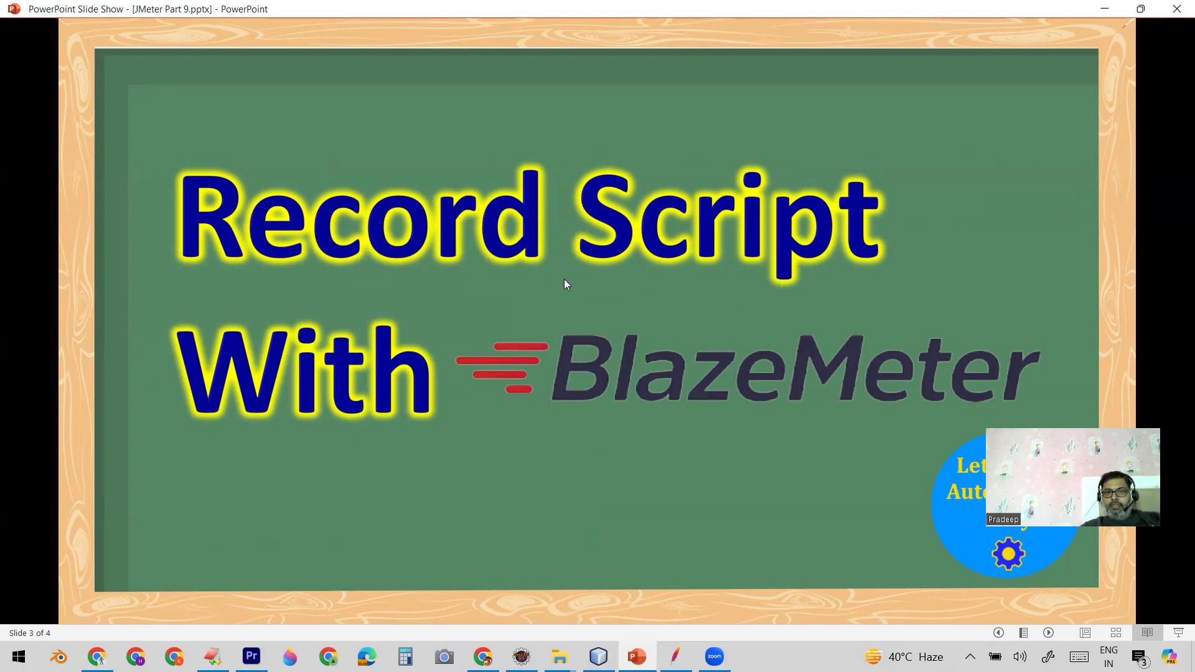
# Step: Switch to the Chrome window showing adhisatech.com and look through the AdhisaTech home page
pyautogui.click(97, 657)
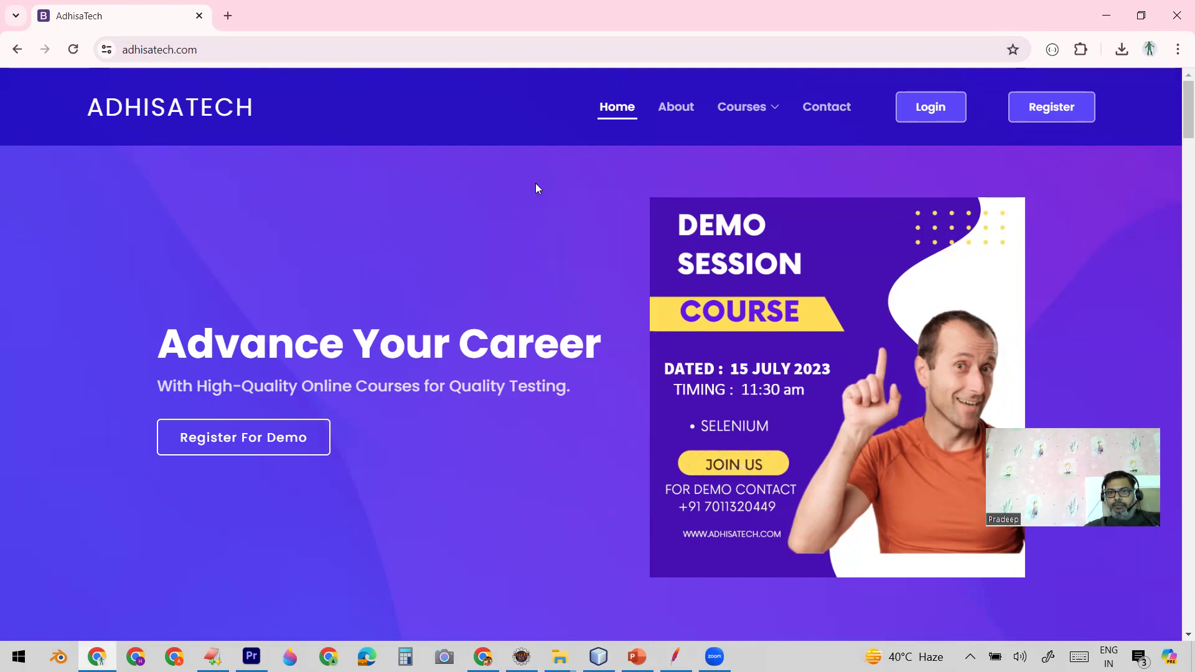
pyautogui.moveTo(1183, 112); pyautogui.dragTo(1178, 175)
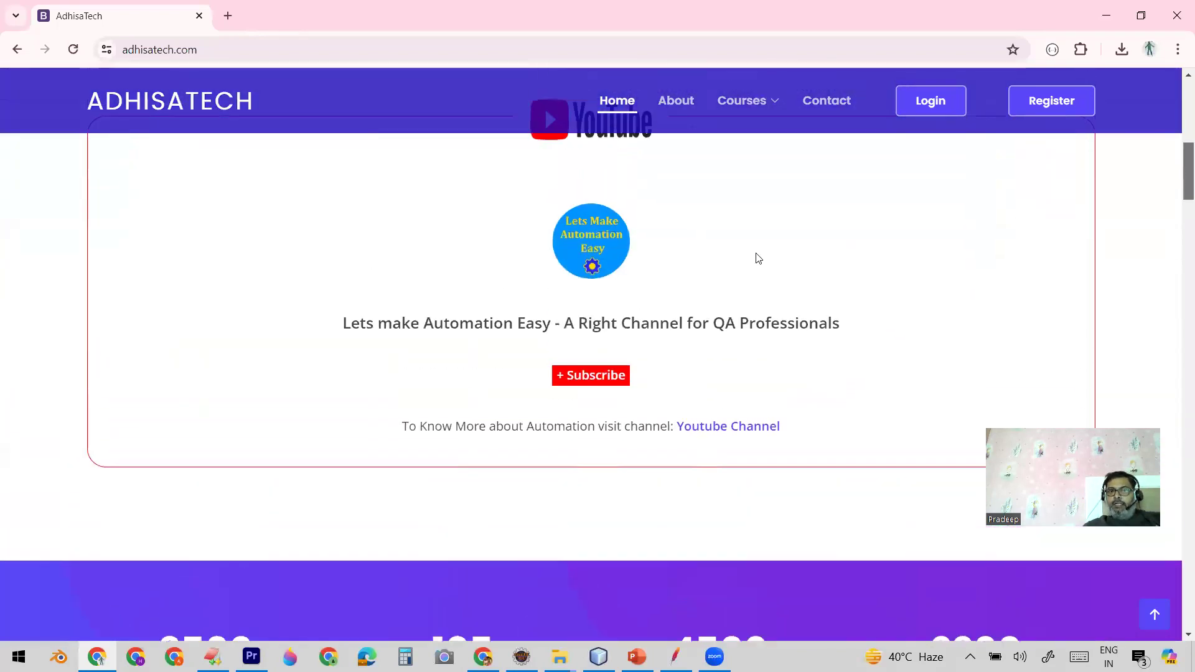
pyautogui.moveTo(1178, 182); pyautogui.dragTo(1178, 97)
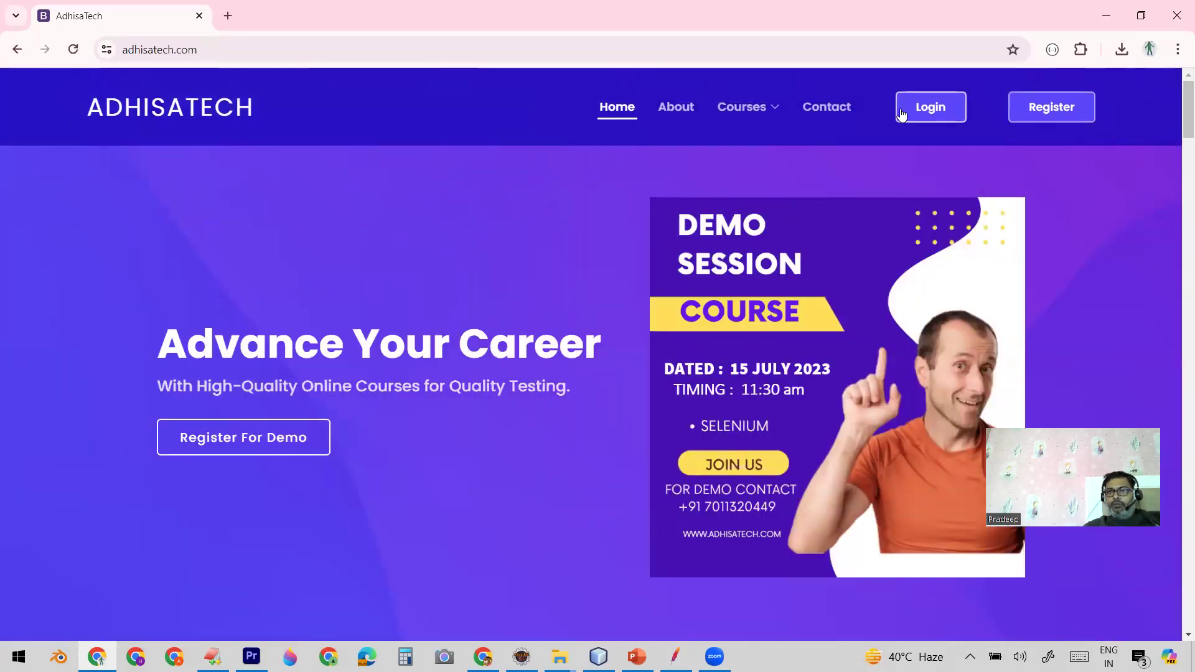
# Step: Open the BlazeMeter extension on adhisatech.com and start recording the test with the name JMETERDEMOAPPLICATION
pyautogui.click(1081, 52)
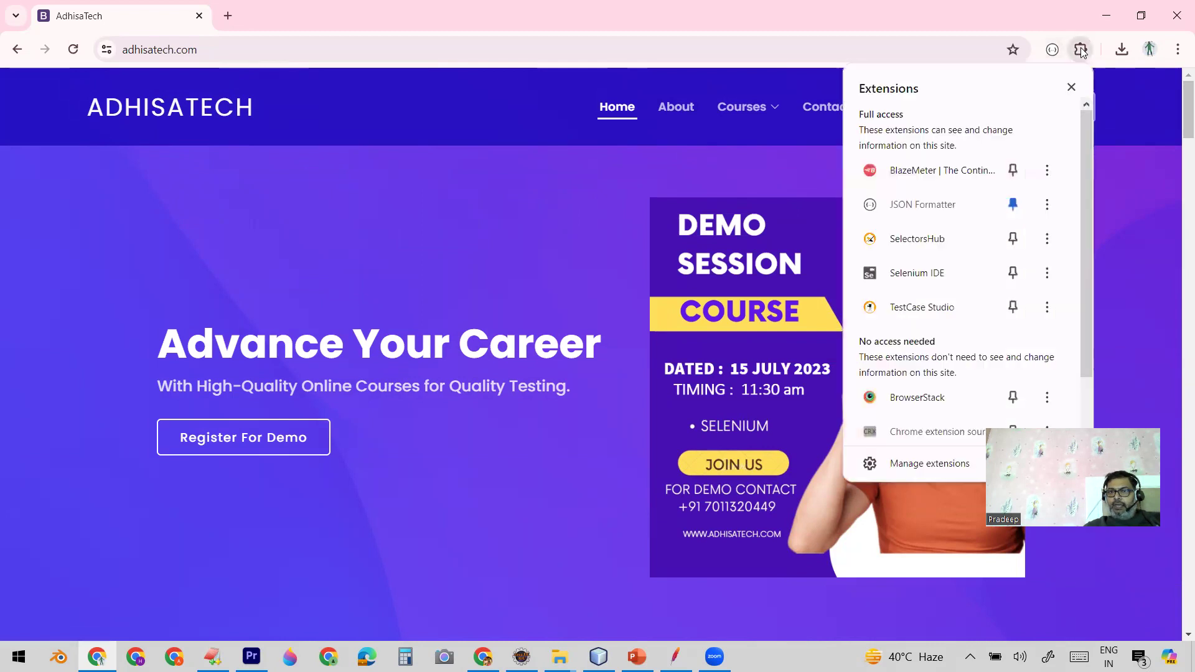
pyautogui.click(908, 173)
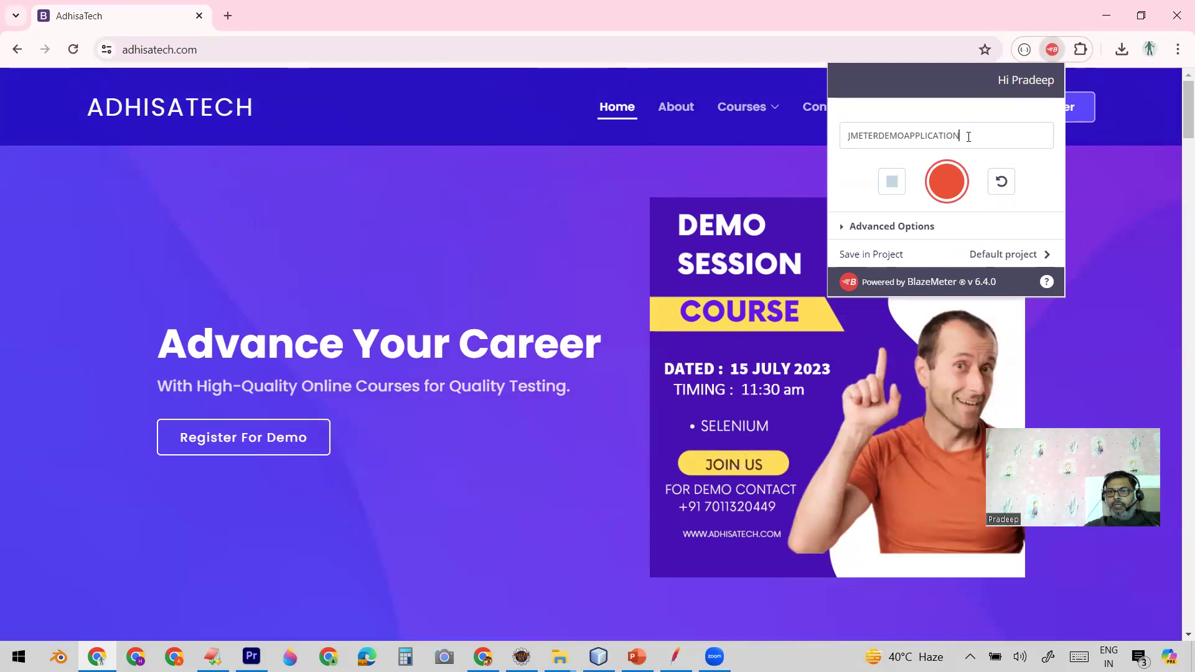
pyautogui.moveTo(968, 137); pyautogui.dragTo(819, 136)
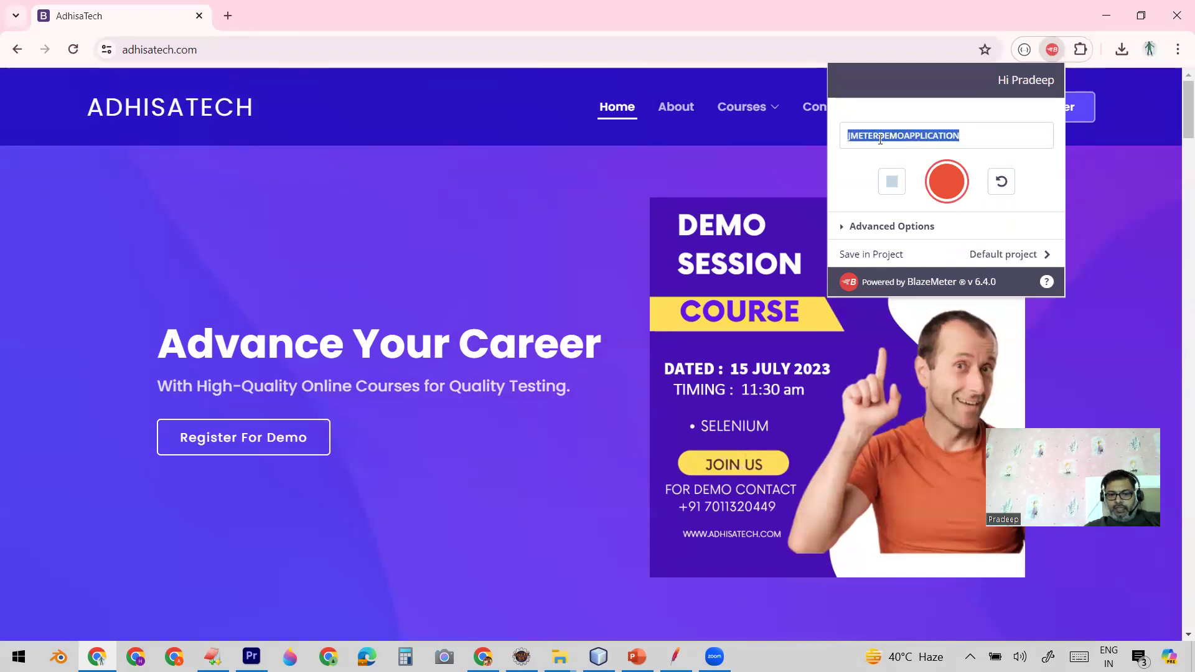
pyautogui.click(979, 133)
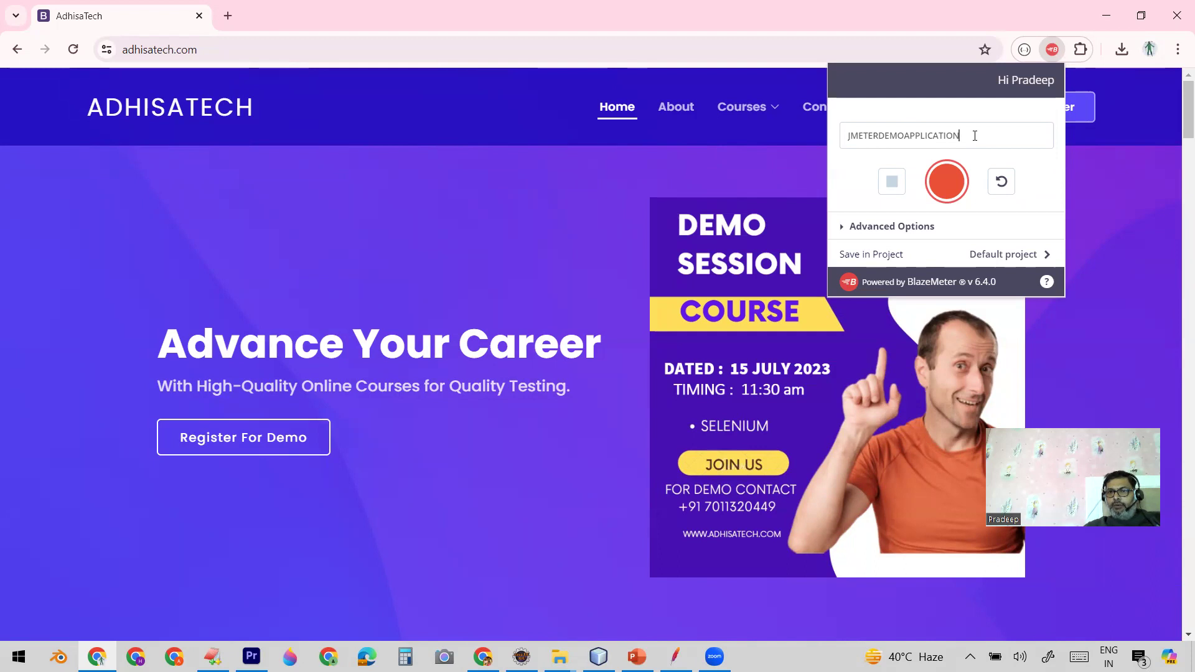
pyautogui.click(951, 182)
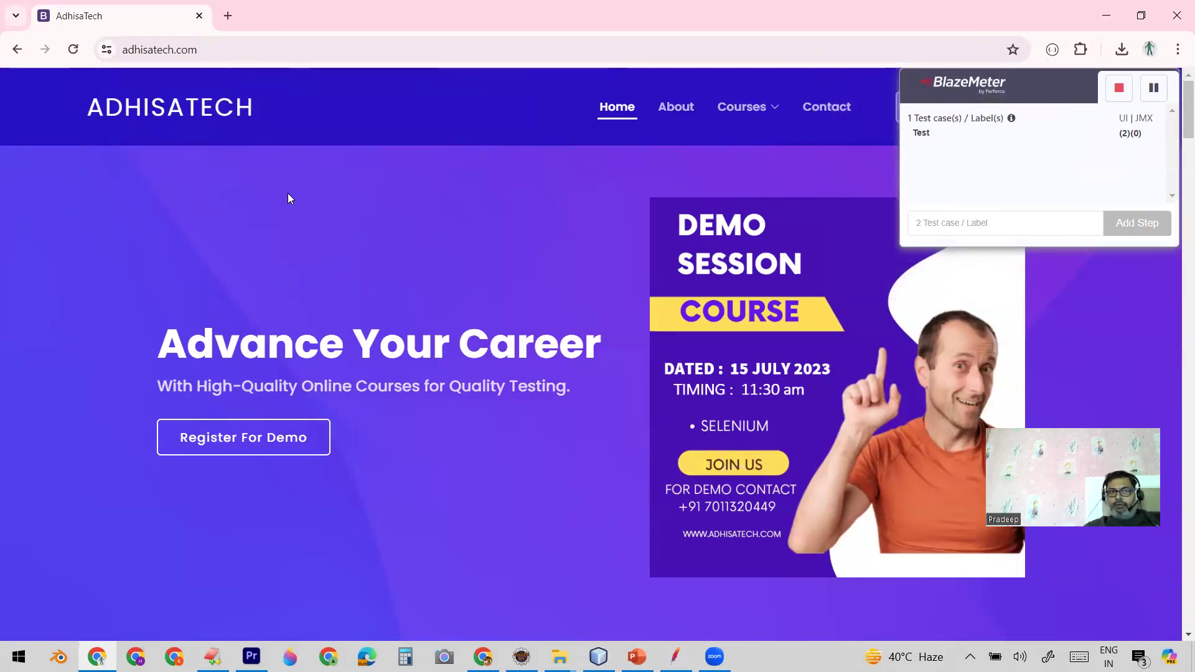
# Step: Capture a reload of the AdhisaTech home page and a visit to its About page in the recording
pyautogui.click(72, 52)
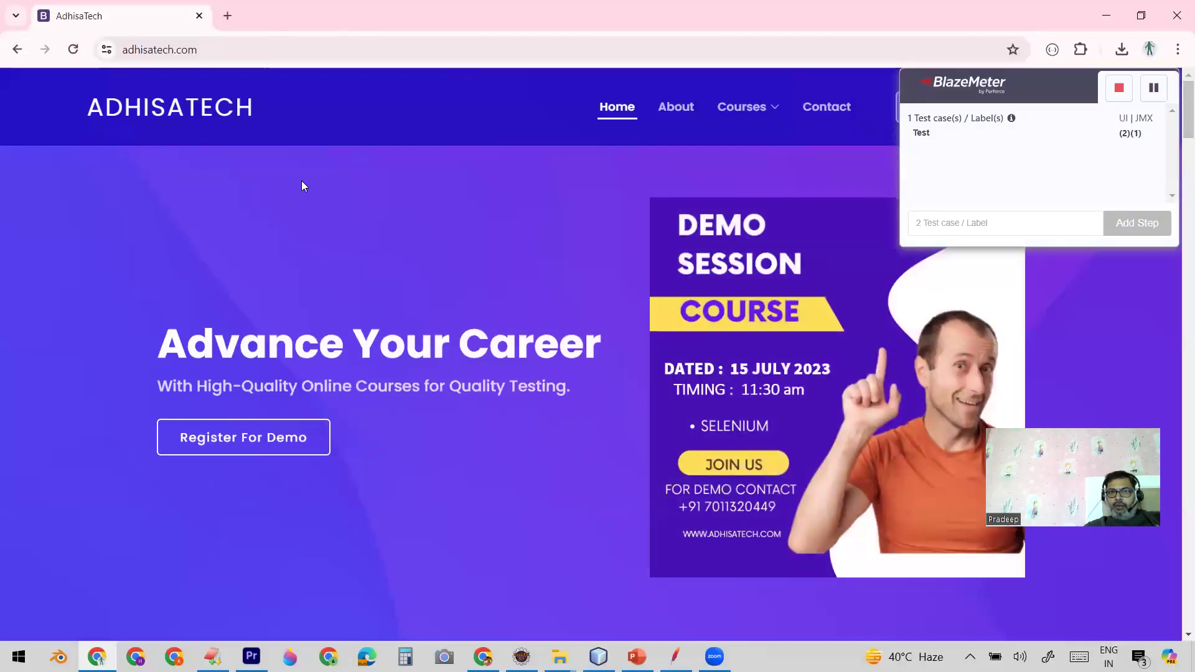
pyautogui.click(667, 108)
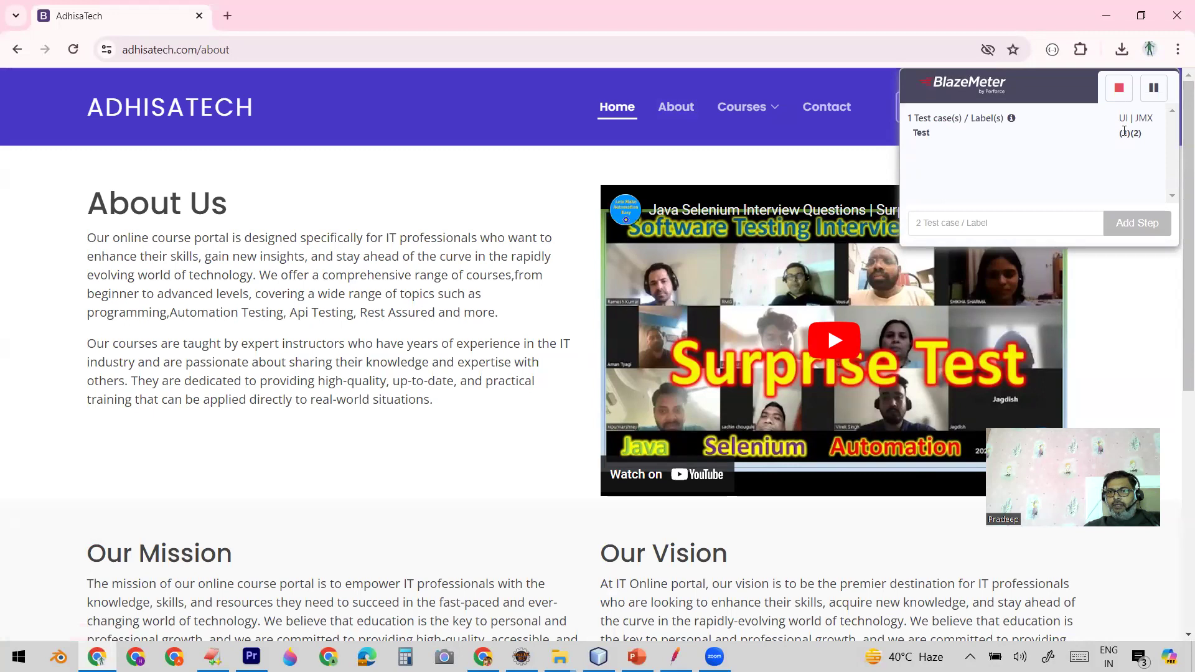
# Step: Open the Selenium Java course page and expand Module 1, Java Introduction, while recording
pyautogui.moveTo(755, 112)
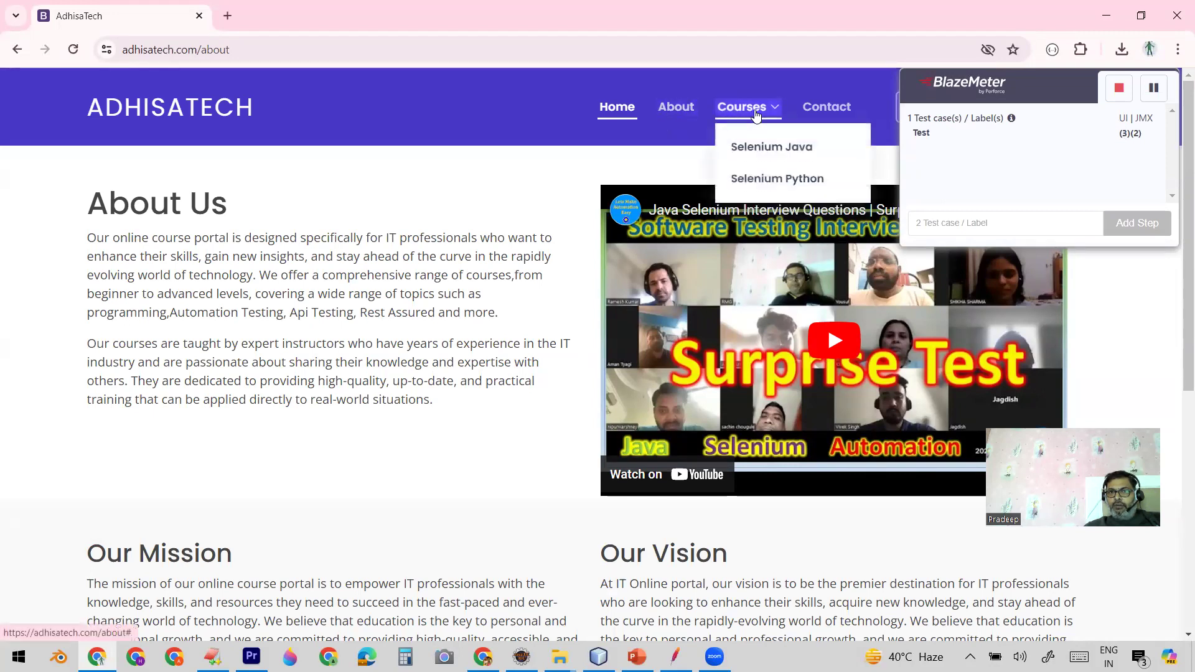
pyautogui.click(764, 151)
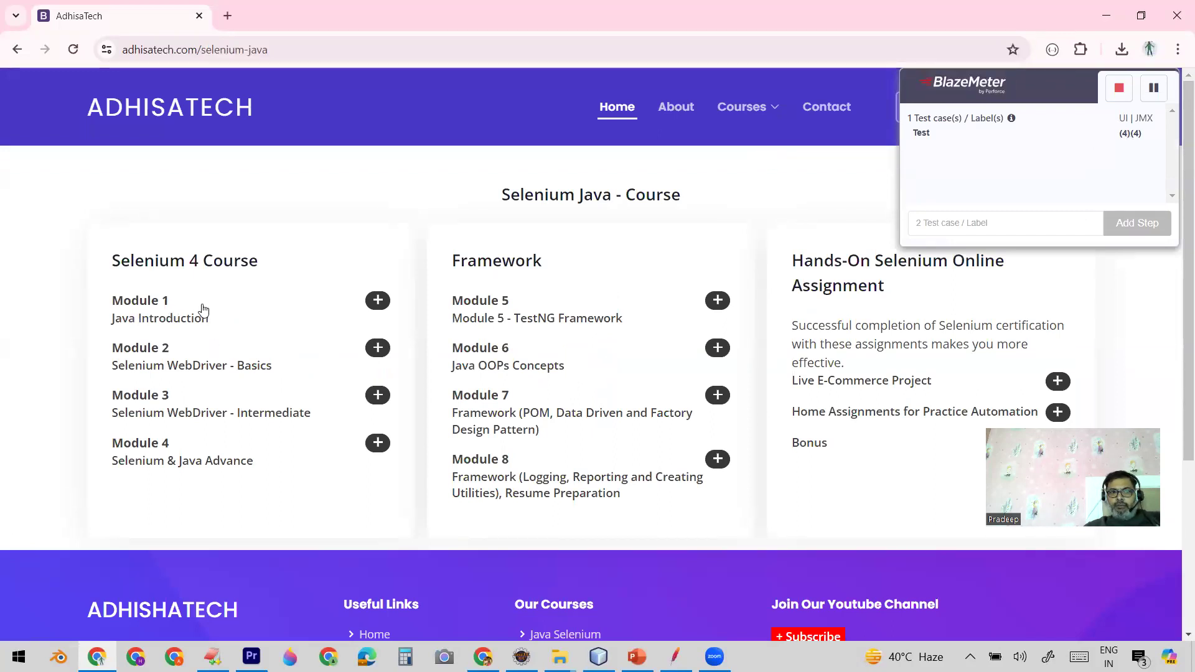
pyautogui.click(378, 302)
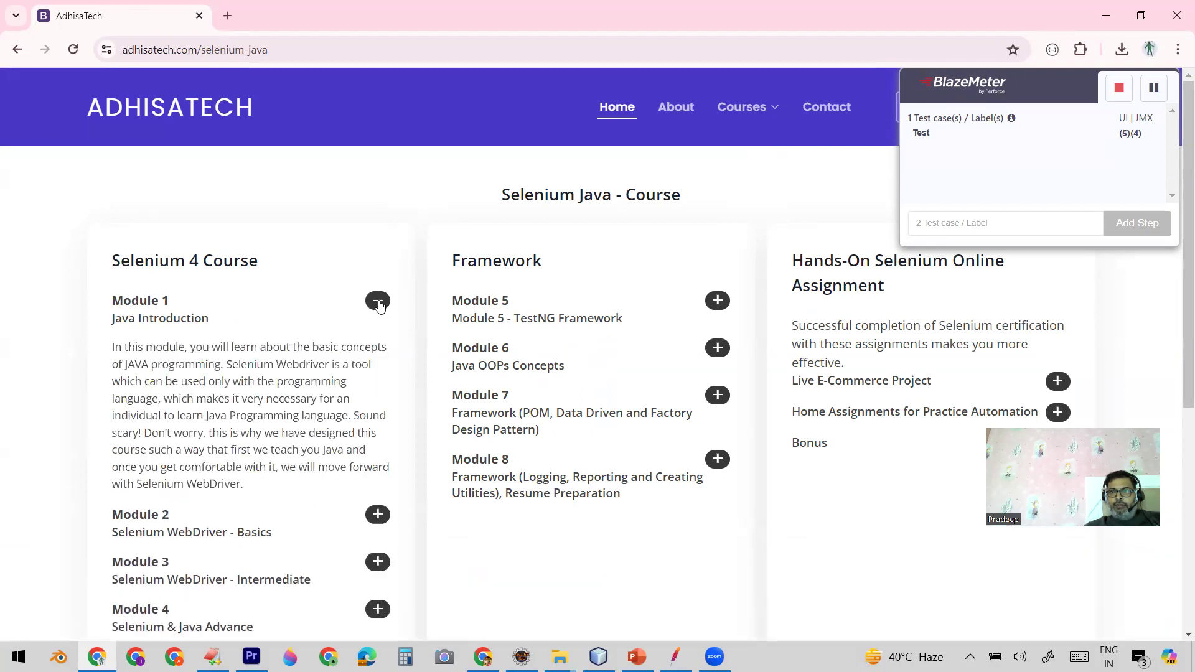
# Step: Expand Module 5 and Live E-Commerce Project on the Selenium Java course page, and stop the BlazeMeter recording
pyautogui.click(718, 301)
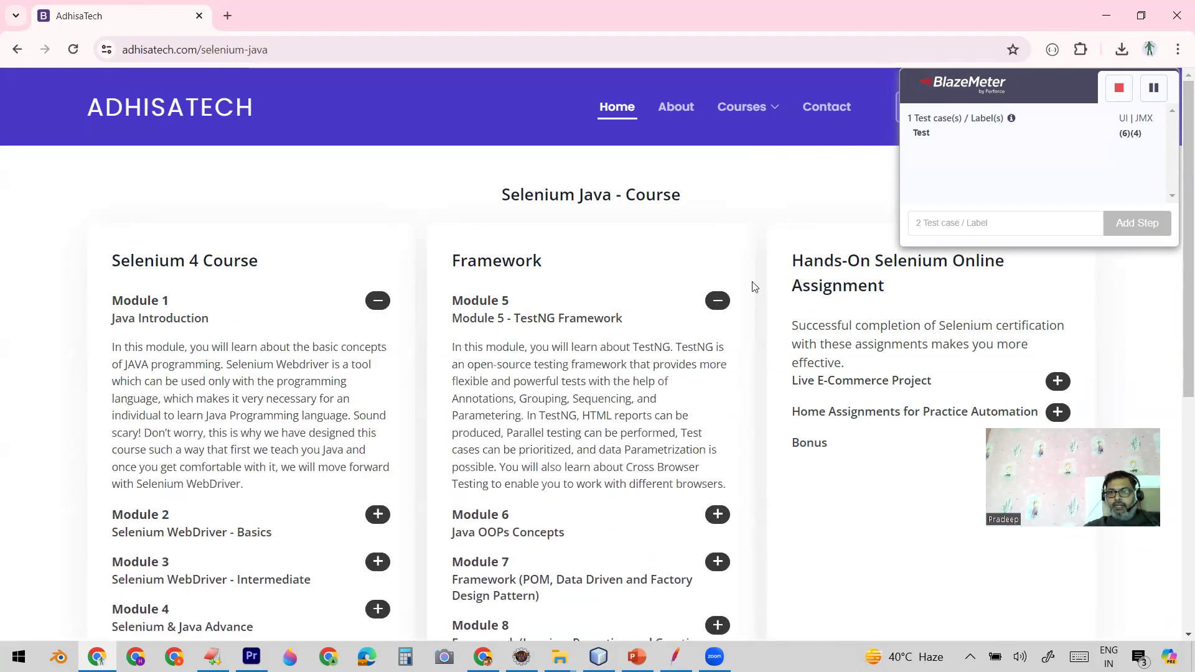
pyautogui.click(1057, 381)
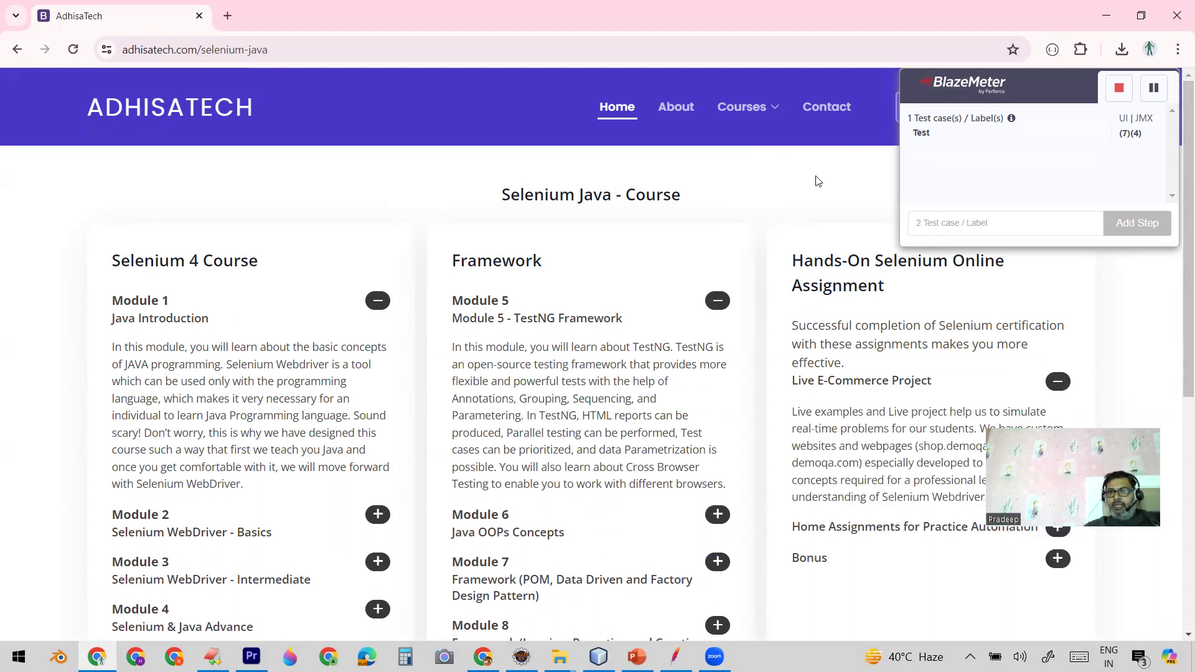
pyautogui.click(1118, 90)
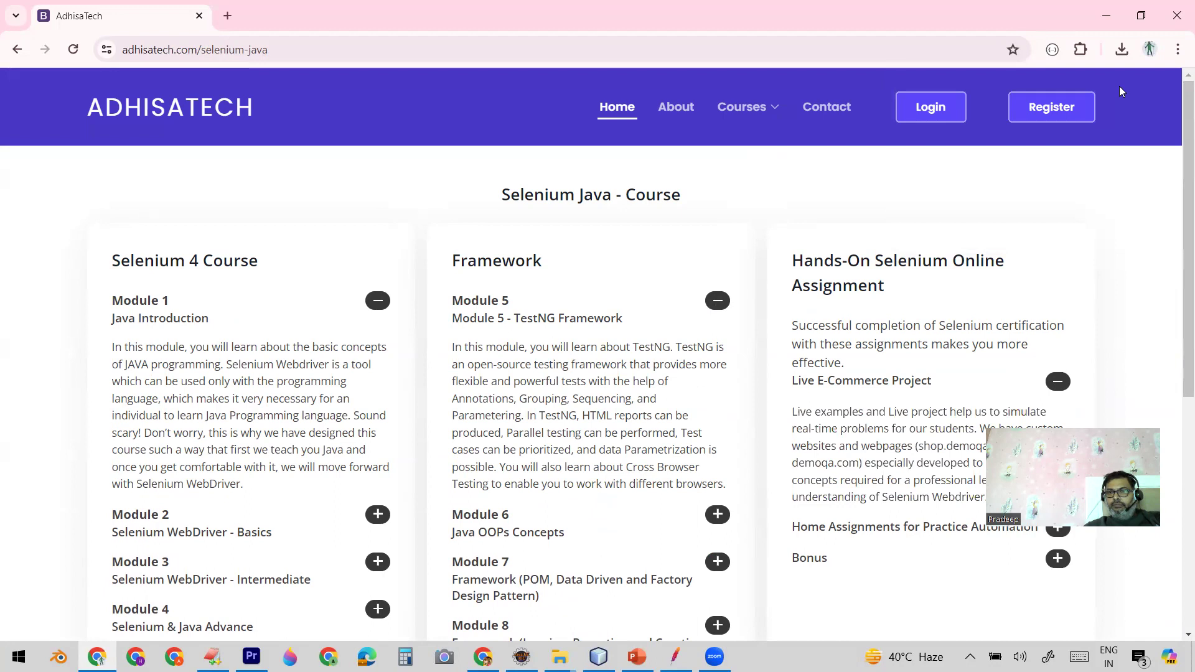
# Step: Save the recording from BlazeMeter as a JMeter (JMX) script including only adhisatech.com, and show the downloaded JMeterDemoApplication.jmx in its folder
pyautogui.click(1081, 50)
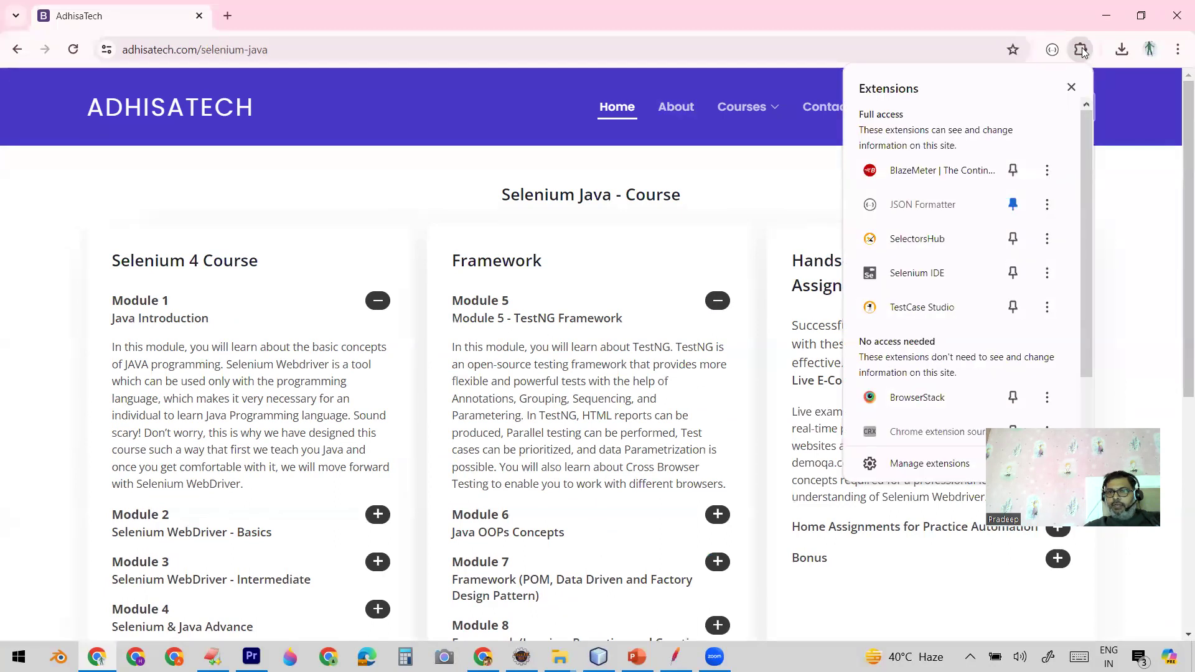
pyautogui.click(940, 173)
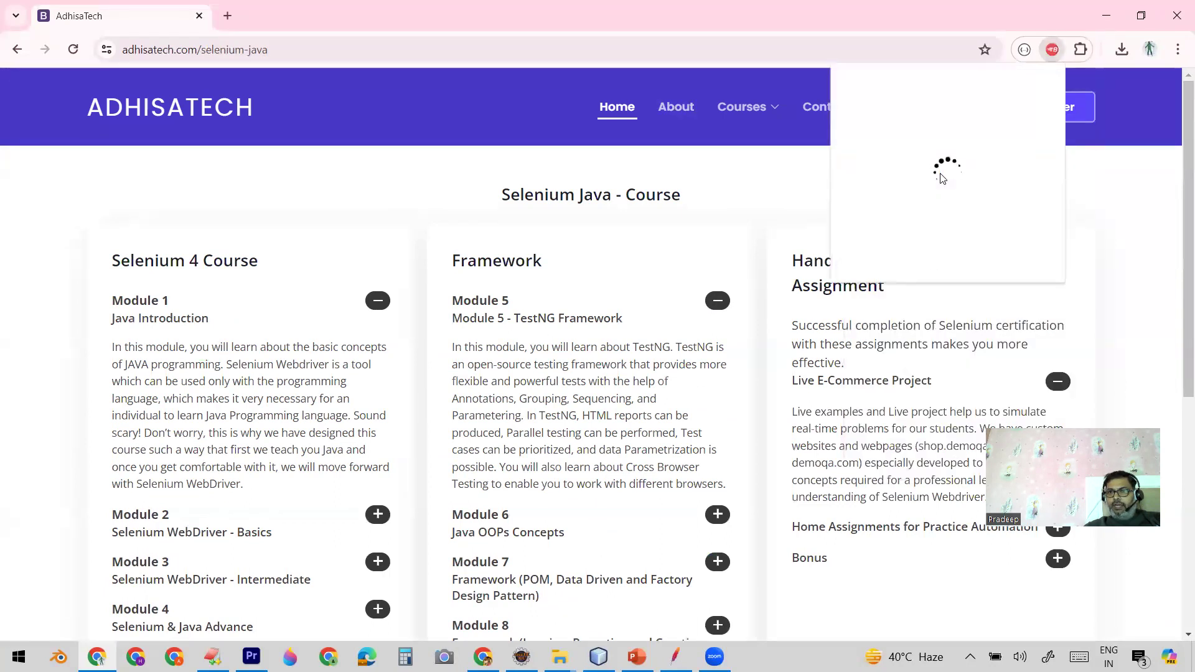
pyautogui.click(1021, 243)
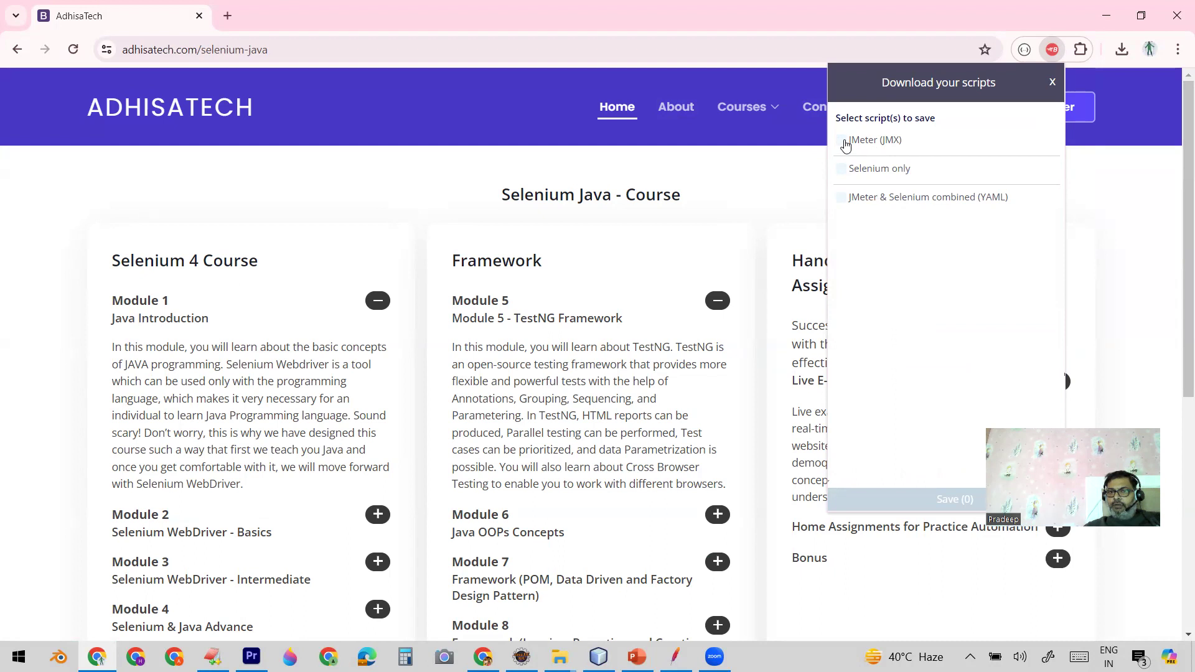
pyautogui.click(842, 141)
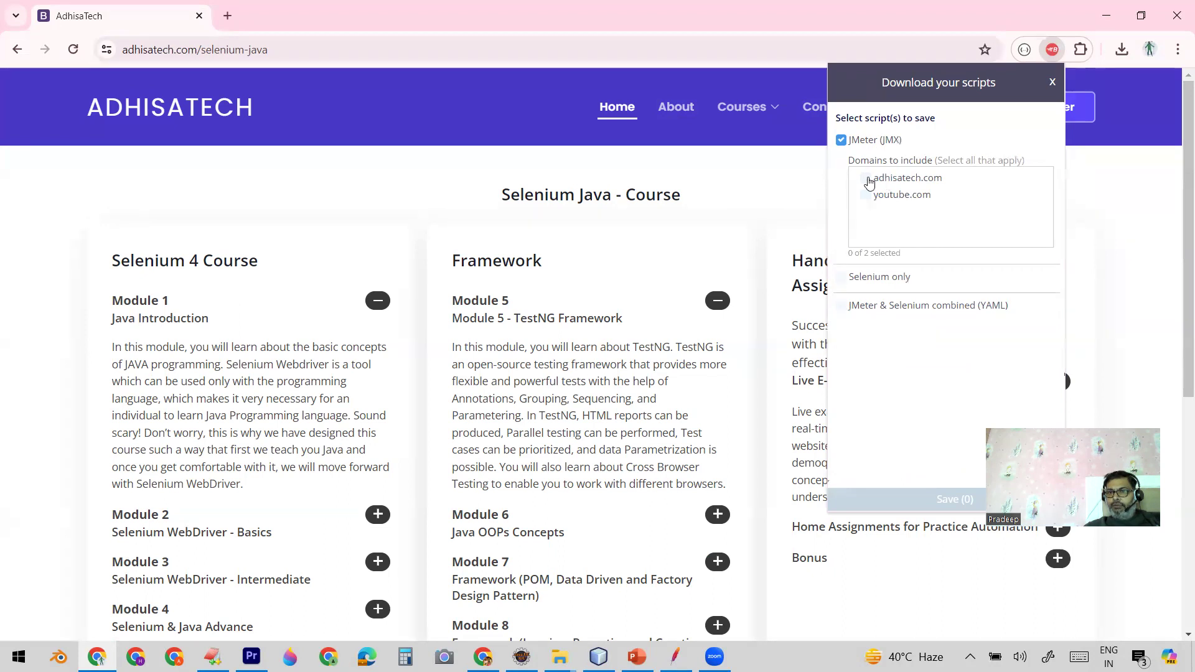
pyautogui.click(866, 182)
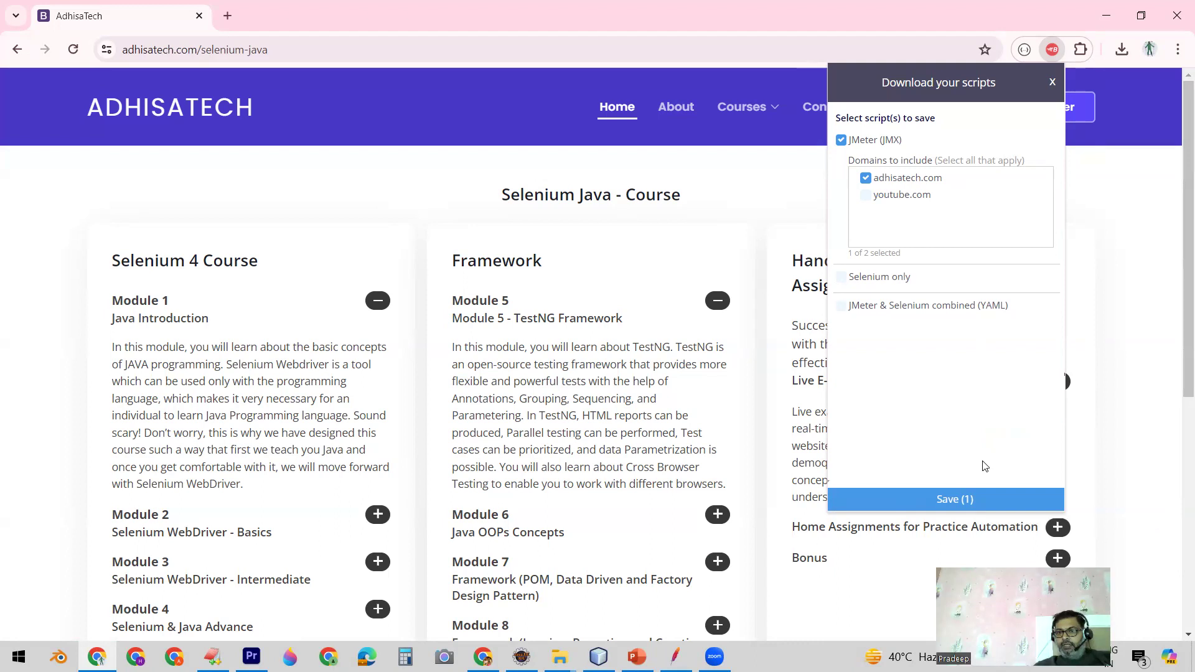
pyautogui.click(916, 499)
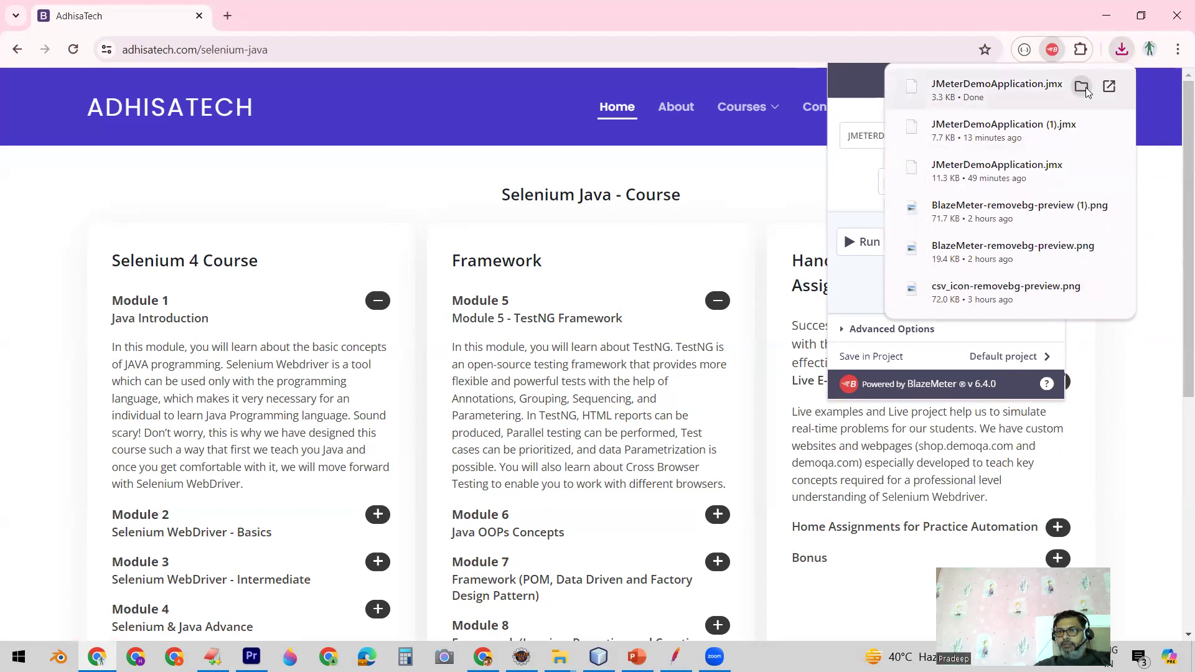
pyautogui.click(1081, 87)
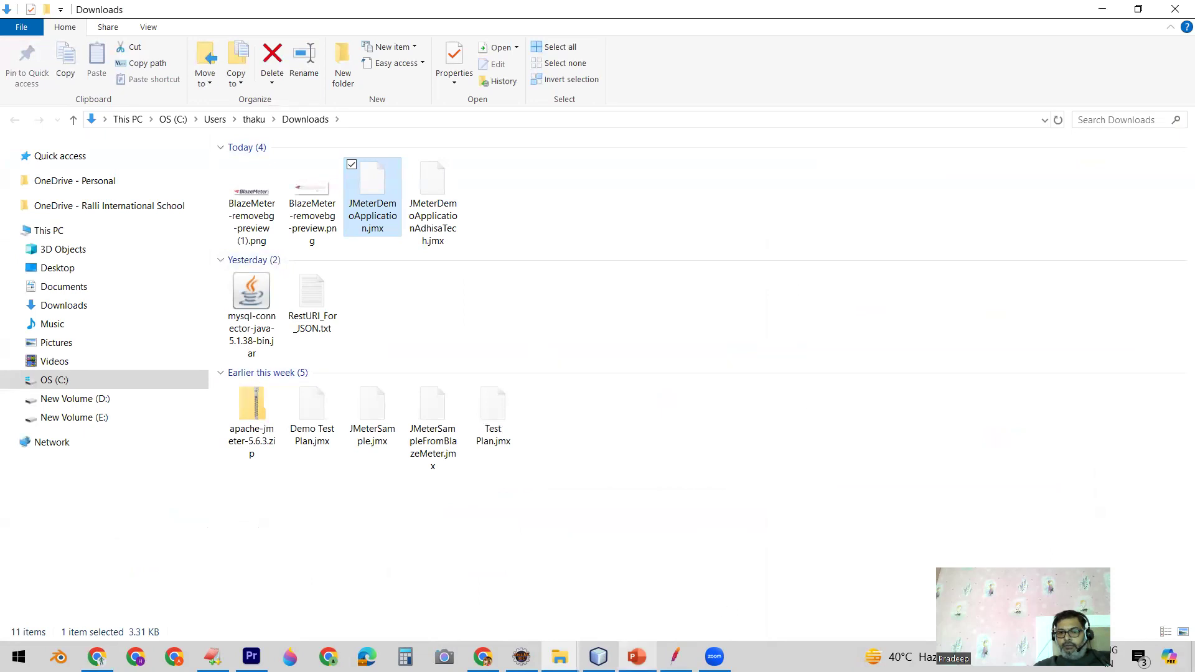
pyautogui.click(637, 657)
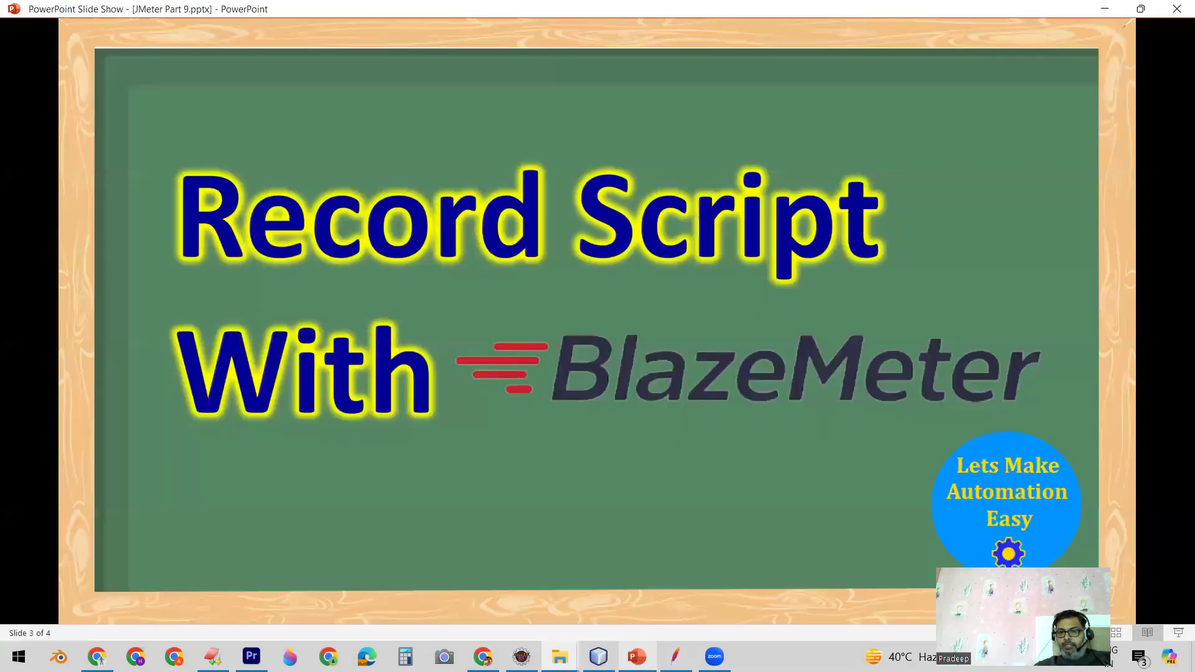
pyautogui.click(869, 429)
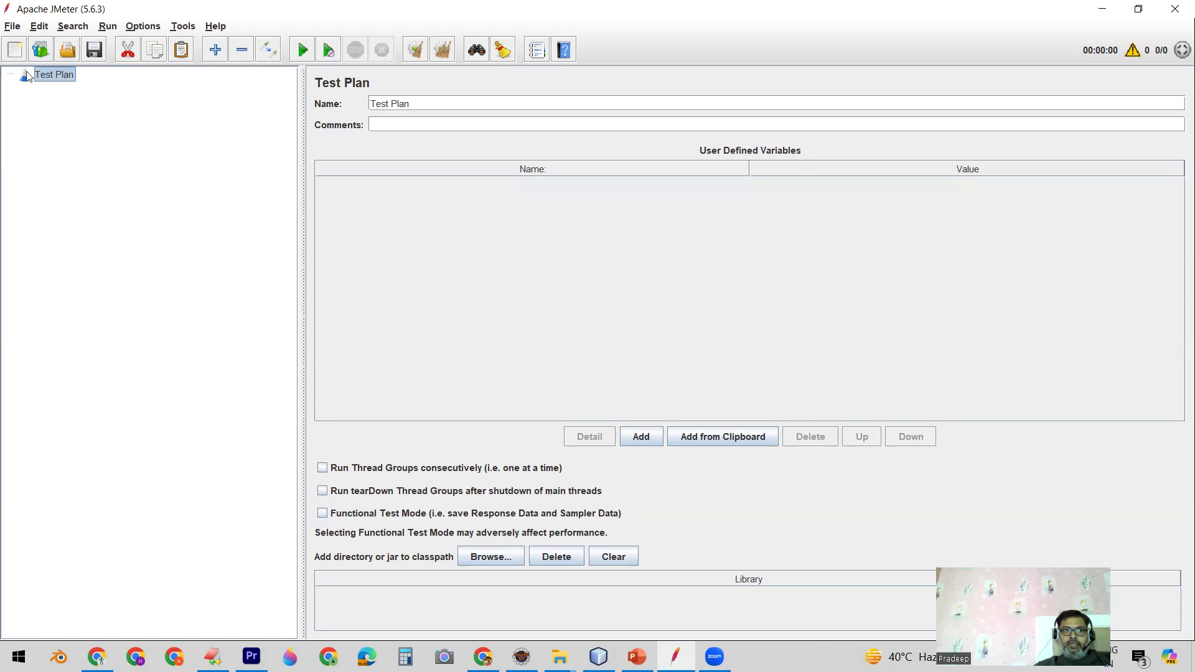
# Step: In Apache JMeter, open the test plan file JMeterDemoApplicationAdhisaTech.jmx from the Downloads folder
pyautogui.click(13, 28)
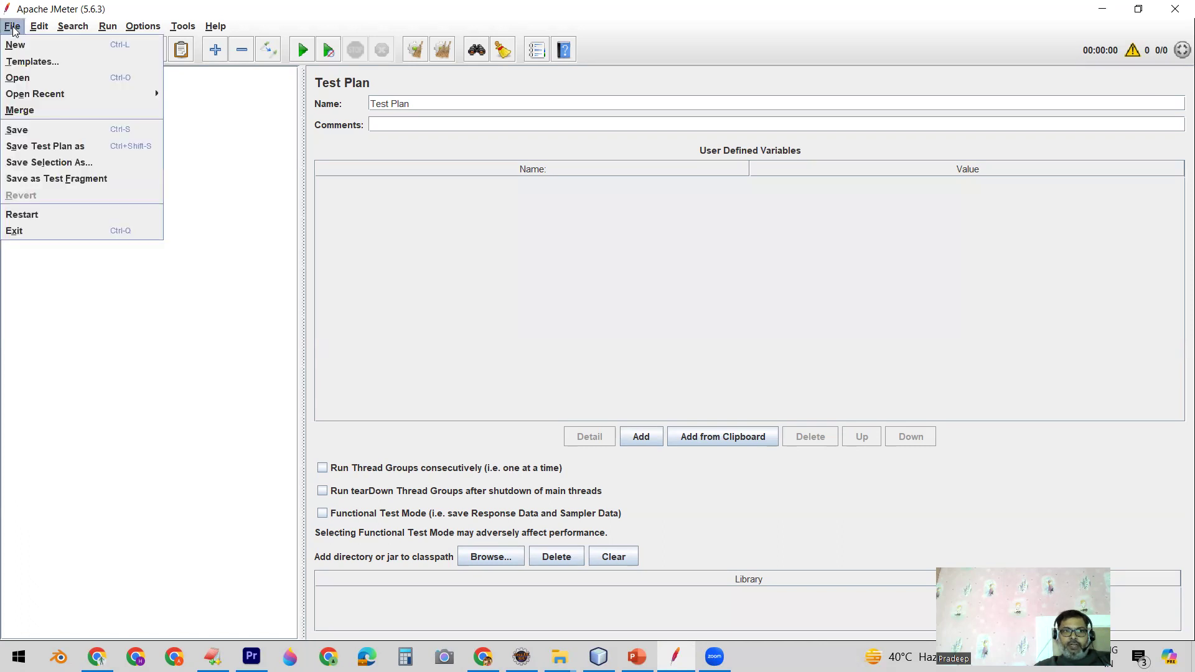
pyautogui.click(27, 77)
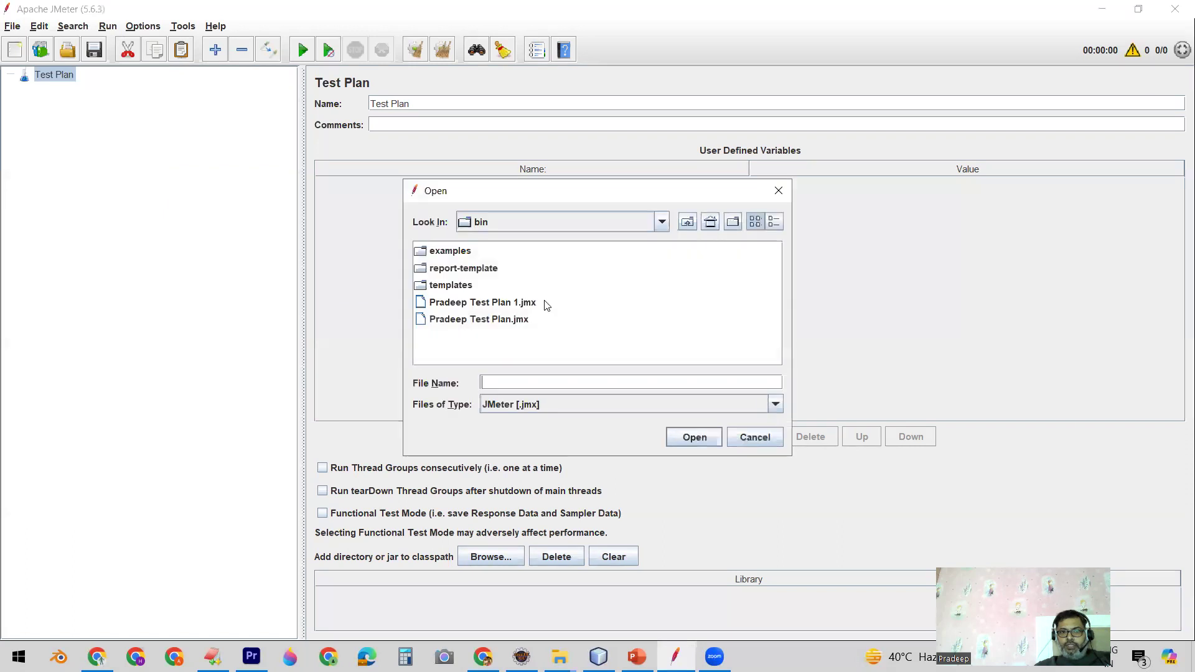
pyautogui.click(662, 223)
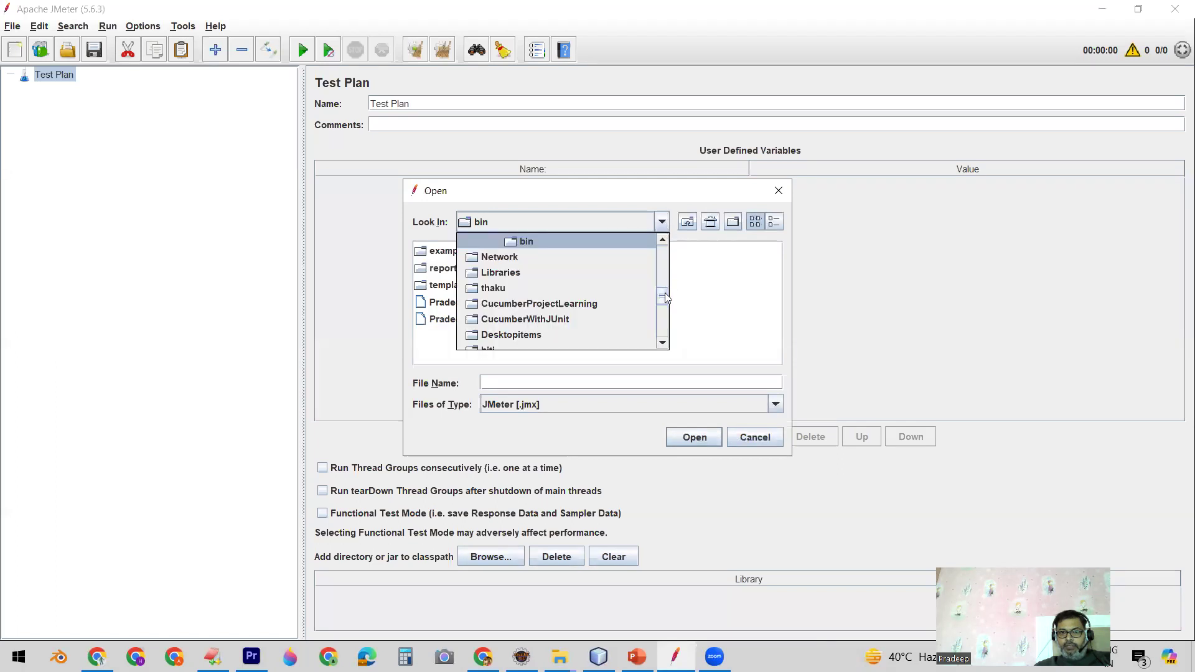
pyautogui.moveTo(665, 298); pyautogui.dragTo(665, 252)
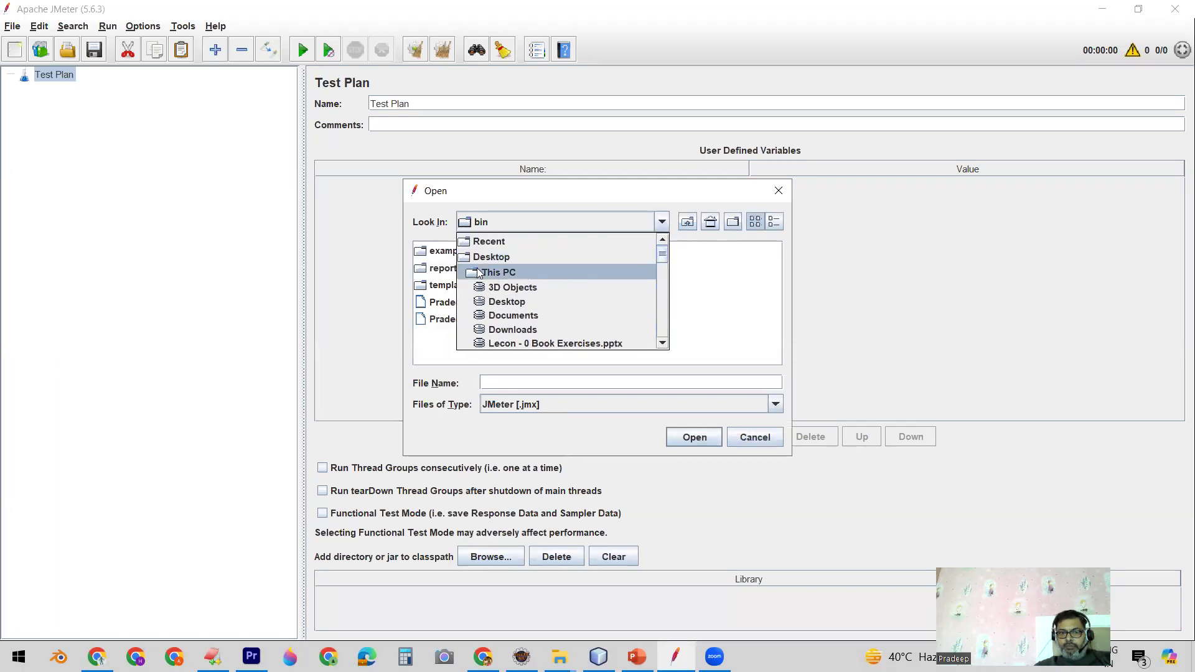
pyautogui.click(501, 329)
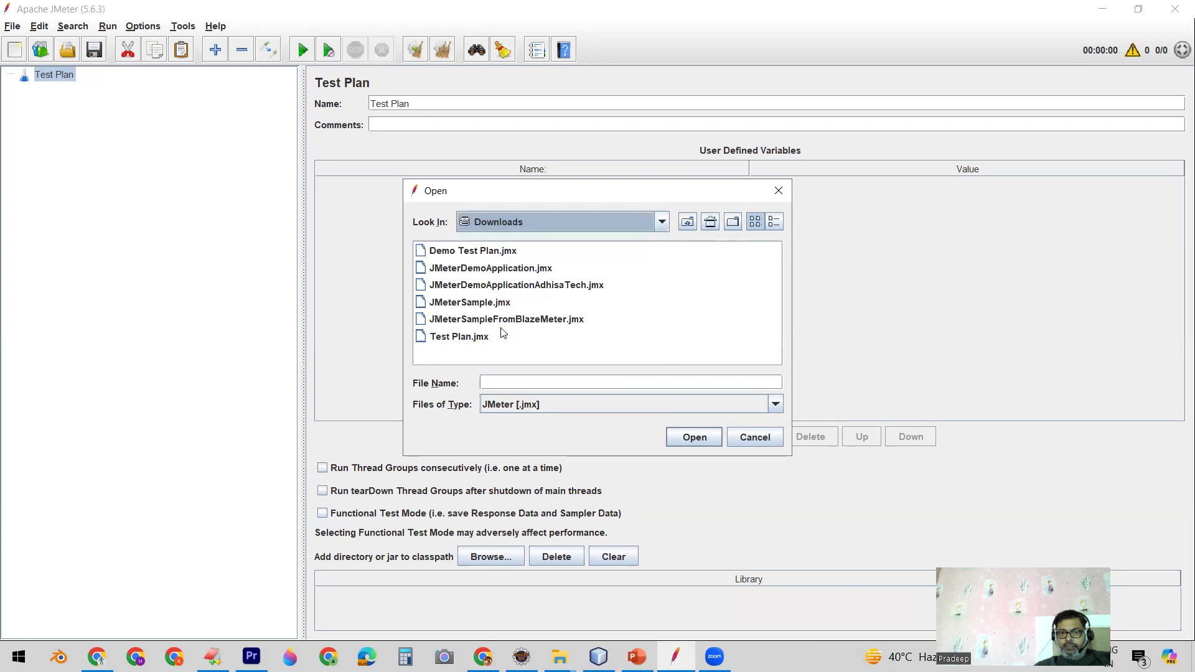
pyautogui.click(550, 286)
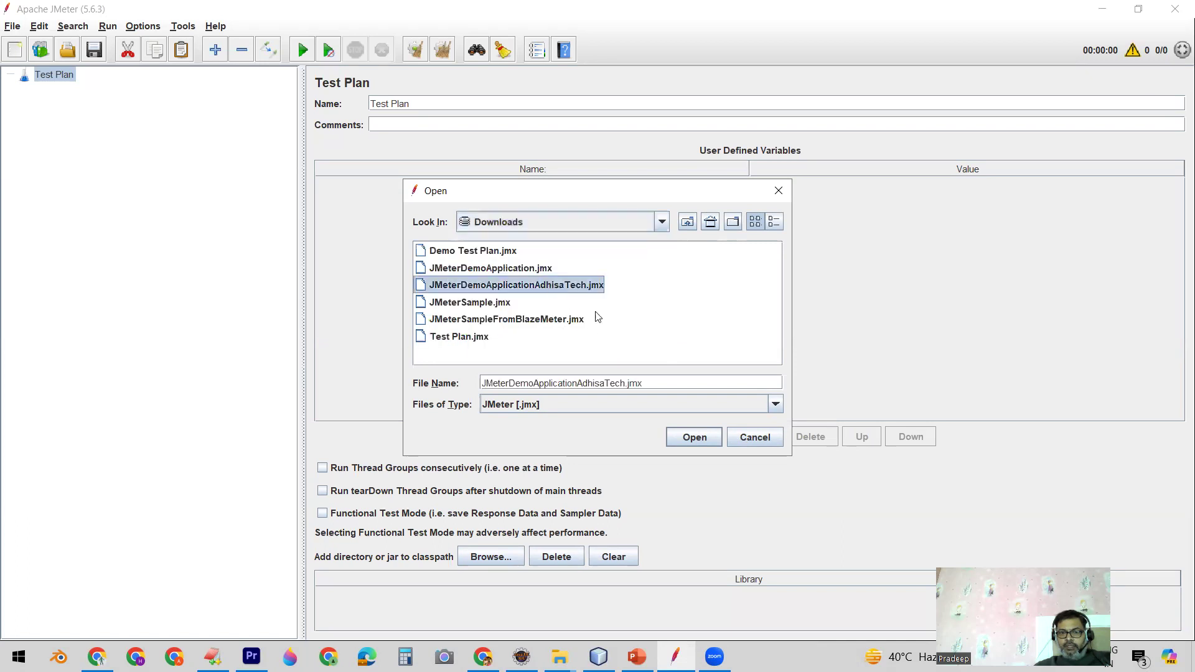
pyautogui.click(689, 438)
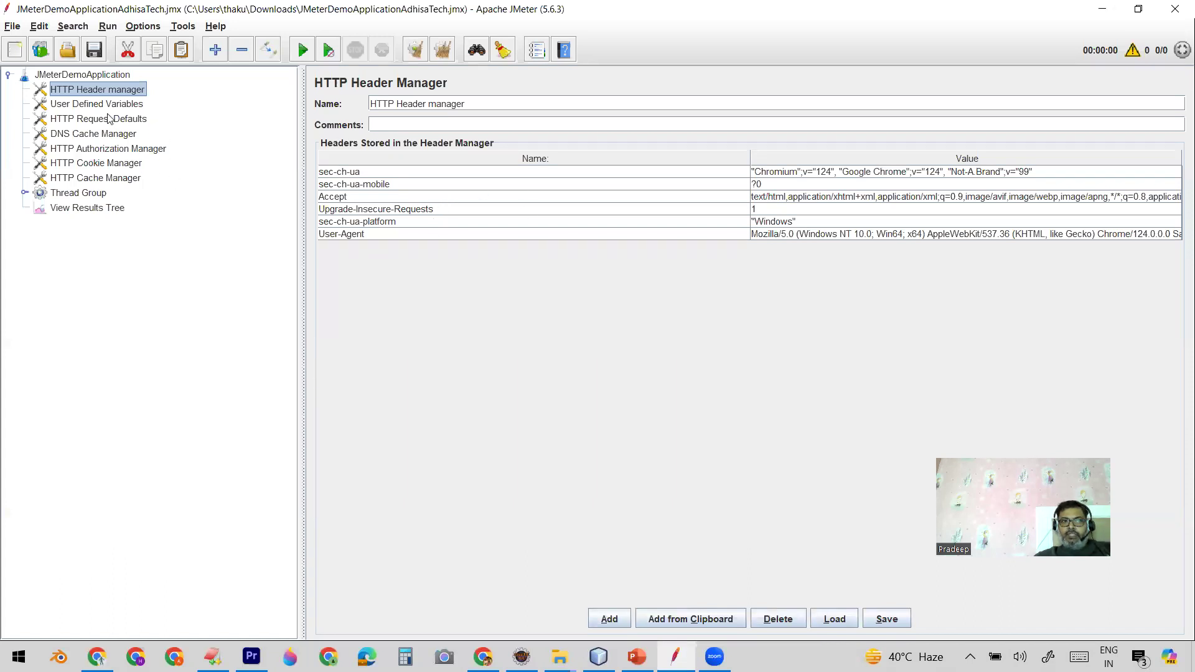
# Step: Examine the recorded plan's User Defined Variables, HTTP Request Defaults, and the DNS Cache, HTTP Authorization, HTTP Cookie and HTTP Cache managers
pyautogui.click(105, 104)
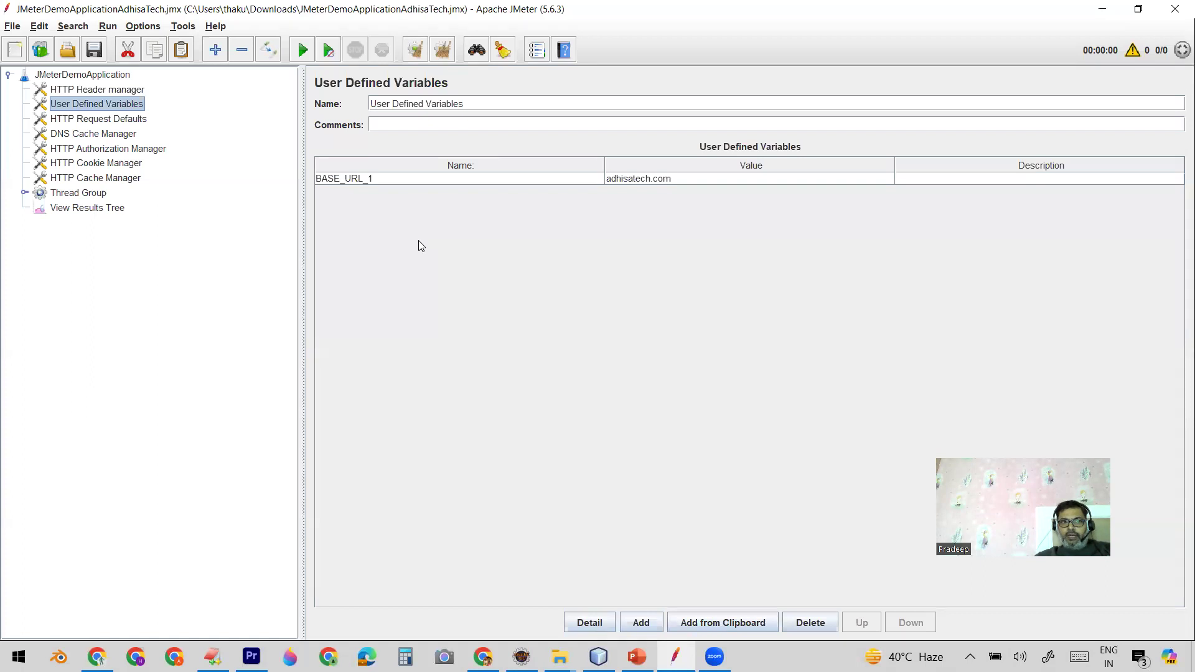
pyautogui.click(96, 119)
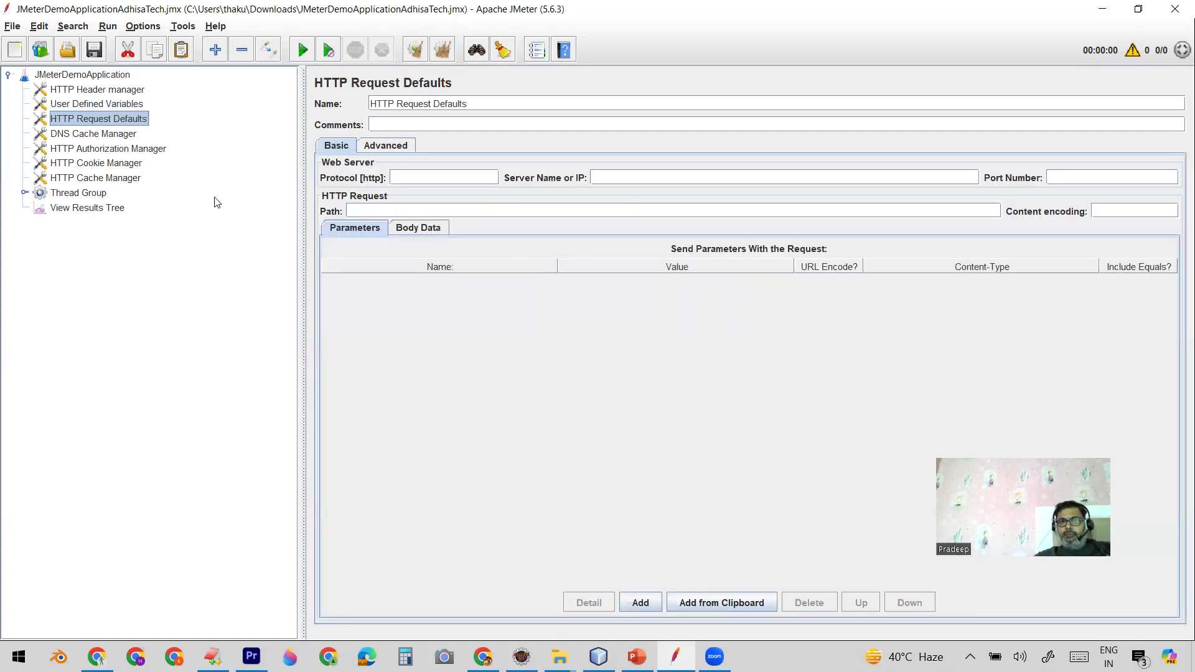
pyautogui.click(98, 133)
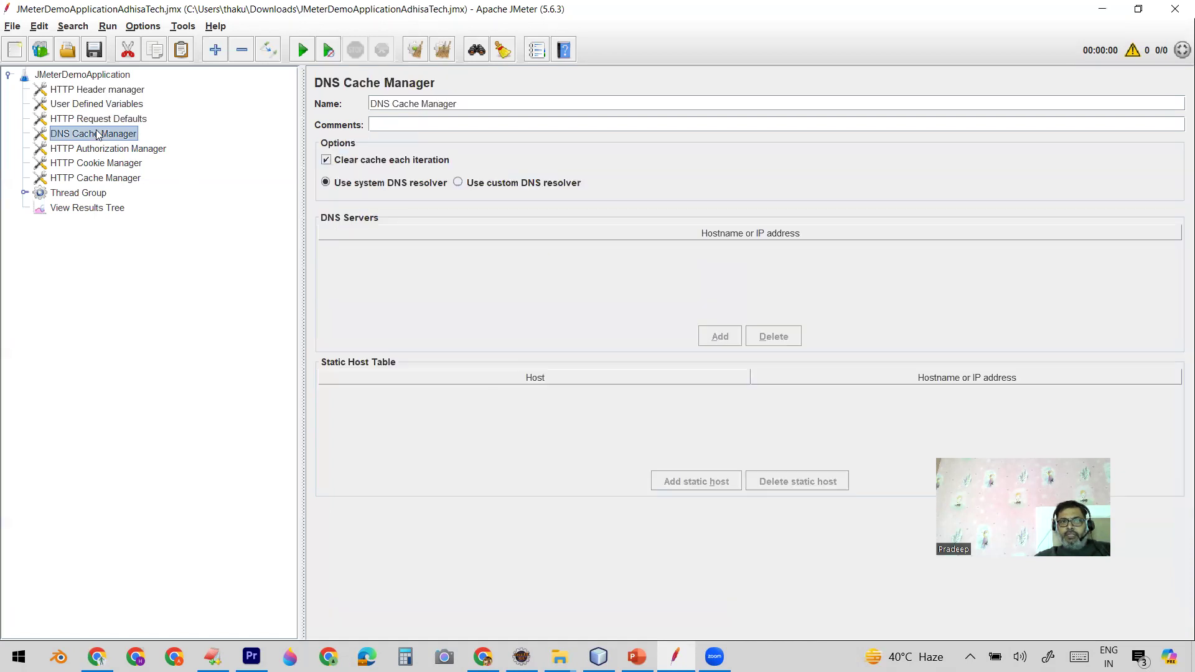
pyautogui.click(104, 151)
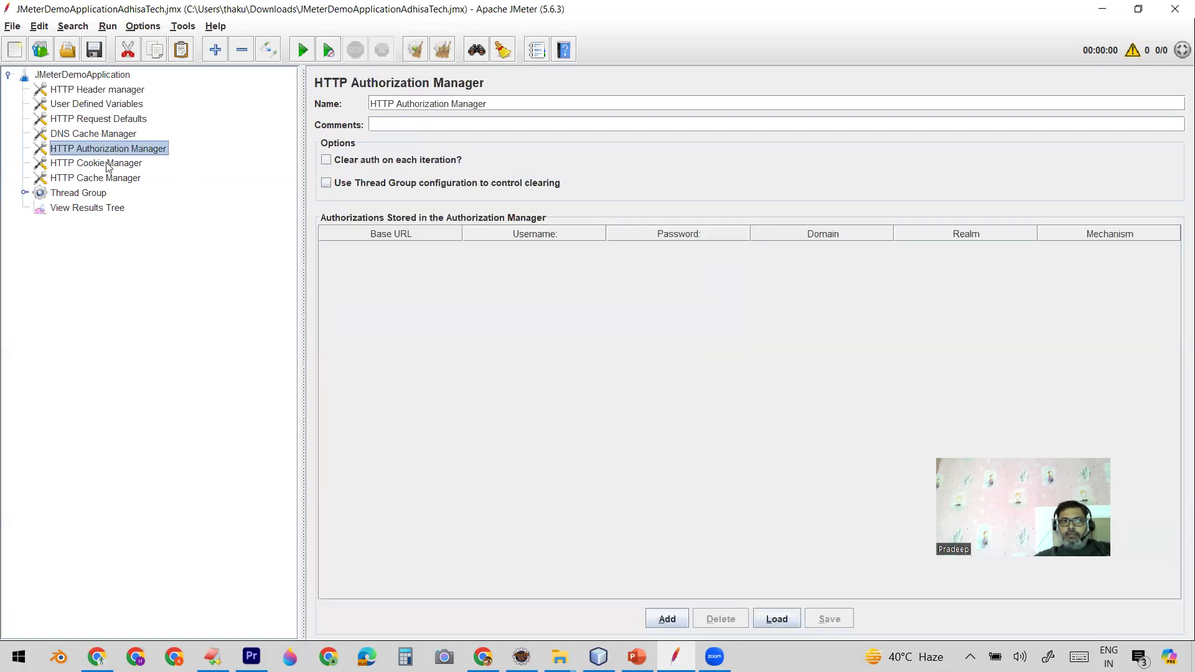
pyautogui.click(109, 165)
pyautogui.click(110, 180)
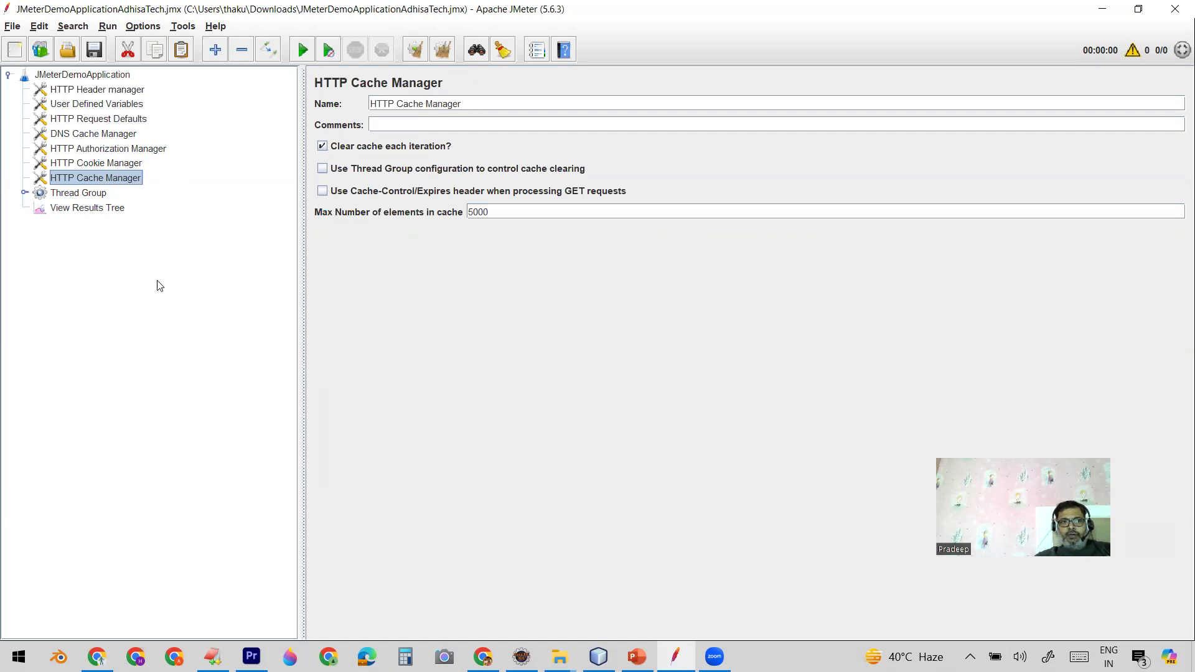
# Step: Expand the Thread Group down to the timers under the about and selenium-java requests, and view the View Results Tree listener
pyautogui.click(24, 193)
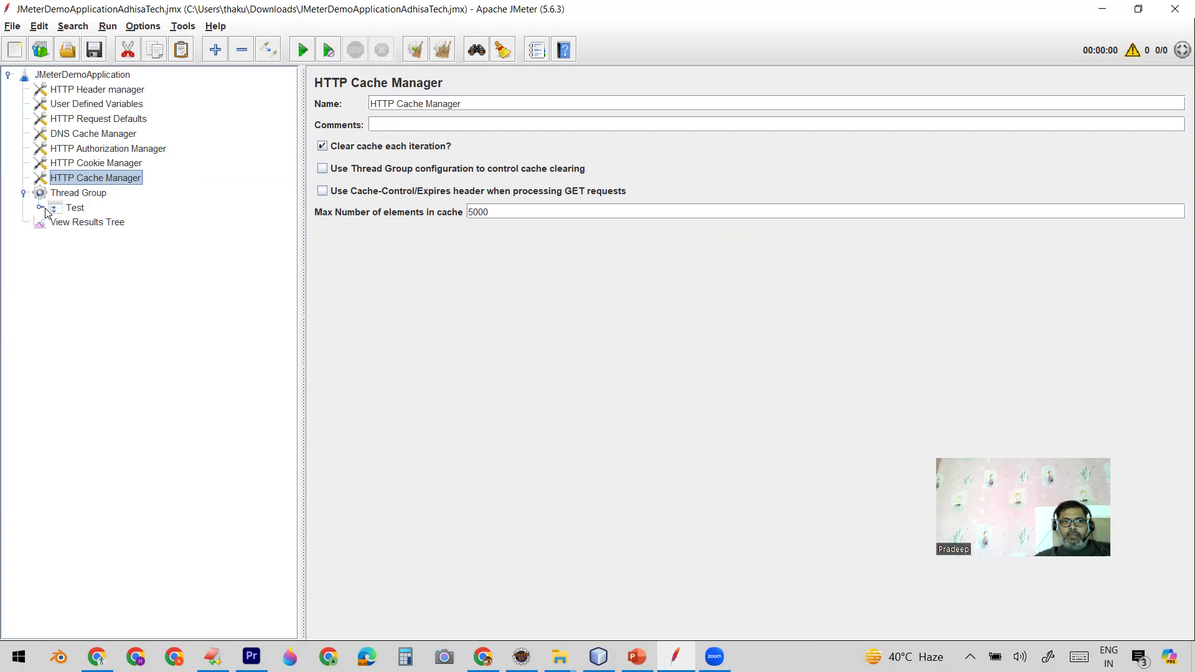
pyautogui.click(40, 208)
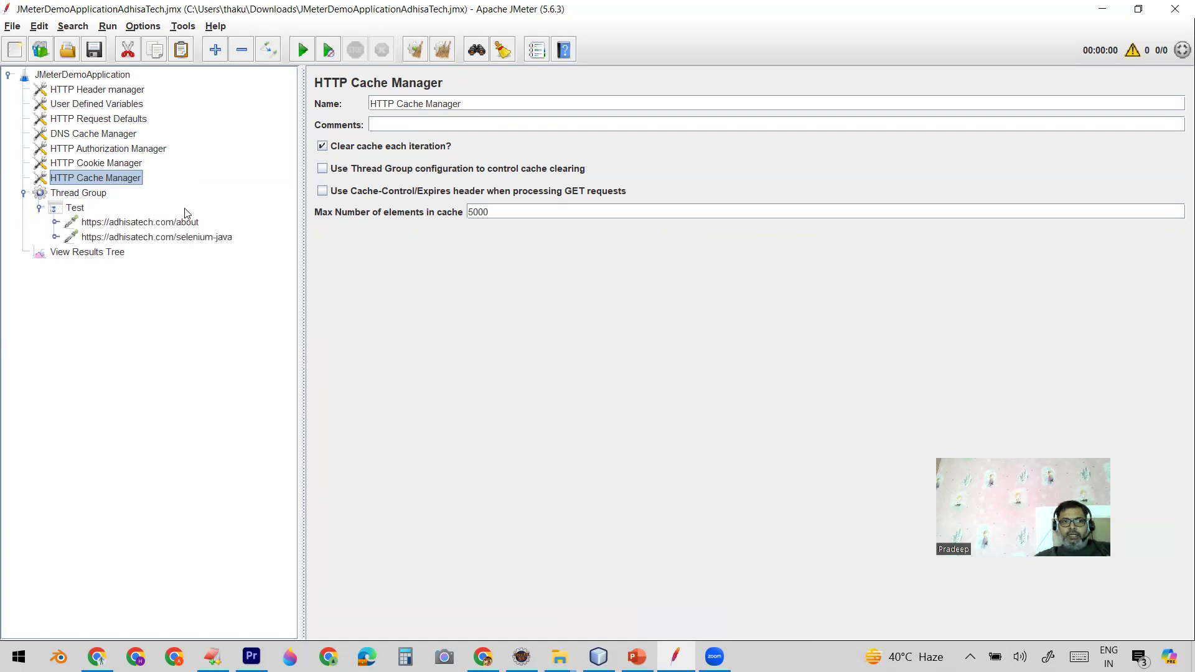
pyautogui.click(55, 223)
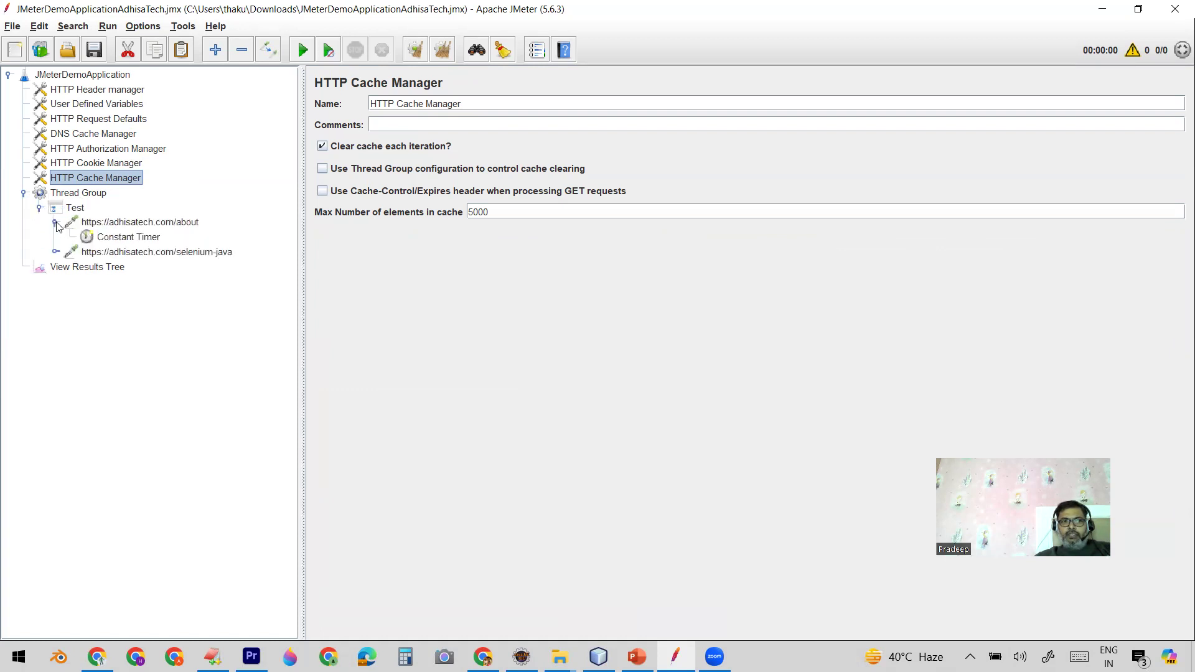
pyautogui.click(56, 252)
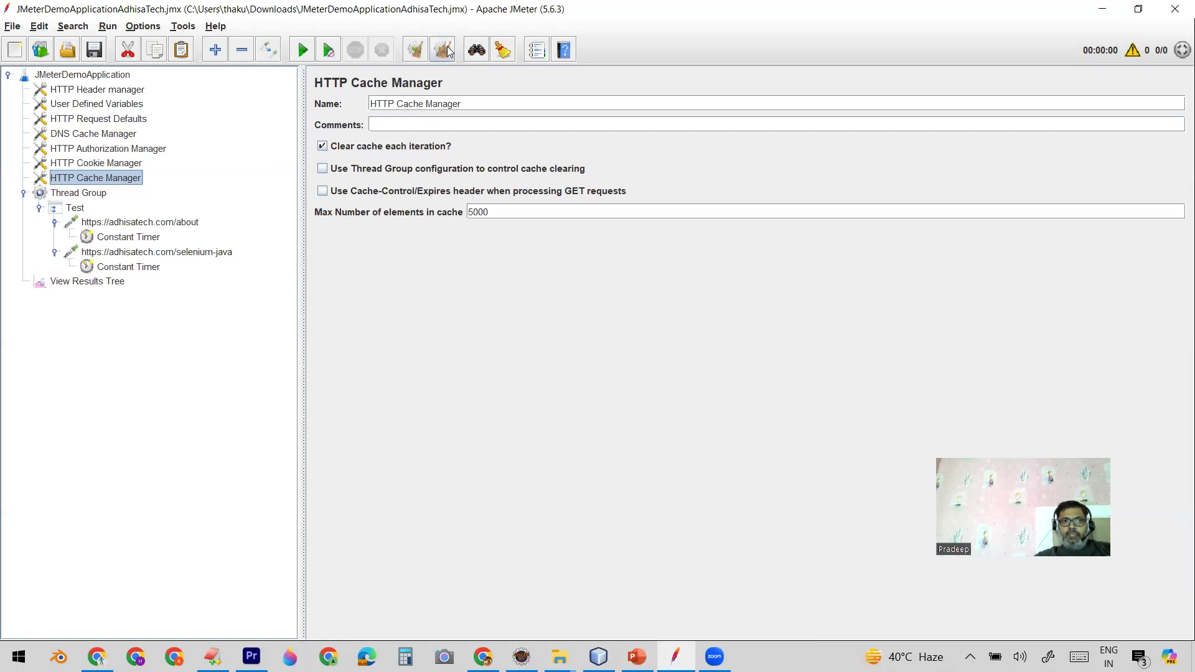
pyautogui.click(84, 285)
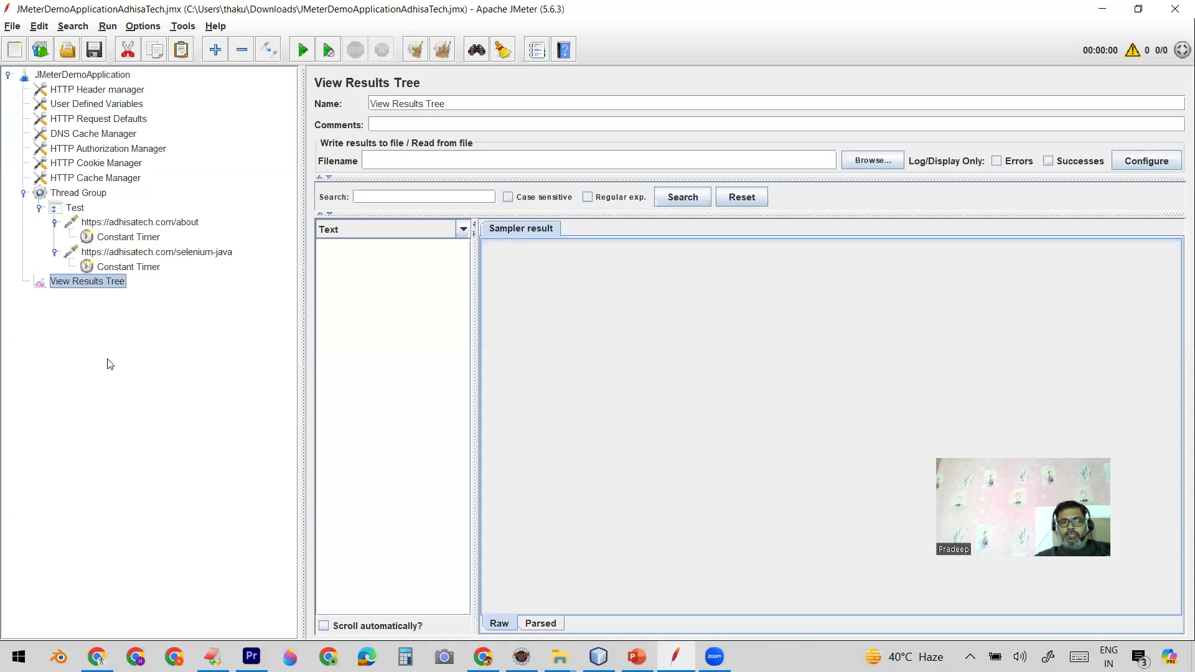
# Step: Add a View Results in Table listener to the JMeterDemoApplication test plan
pyautogui.click(84, 75)
pyautogui.rightClick(84, 75)
pyautogui.moveTo(212, 83)
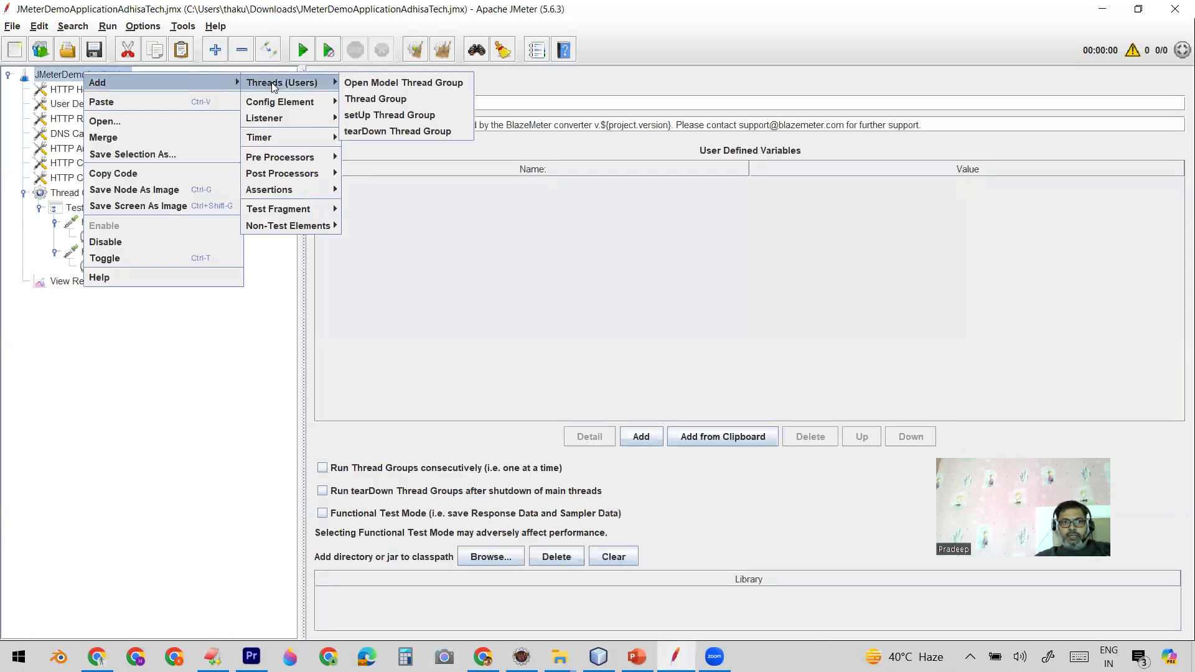
pyautogui.moveTo(303, 118)
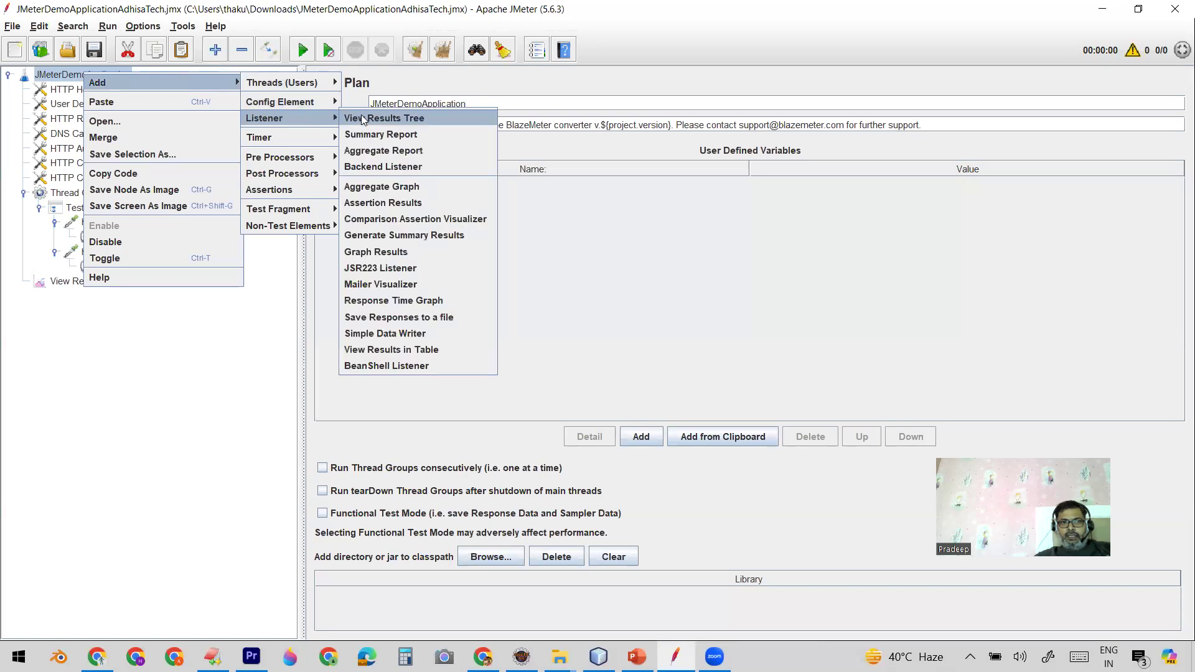
pyautogui.click(375, 350)
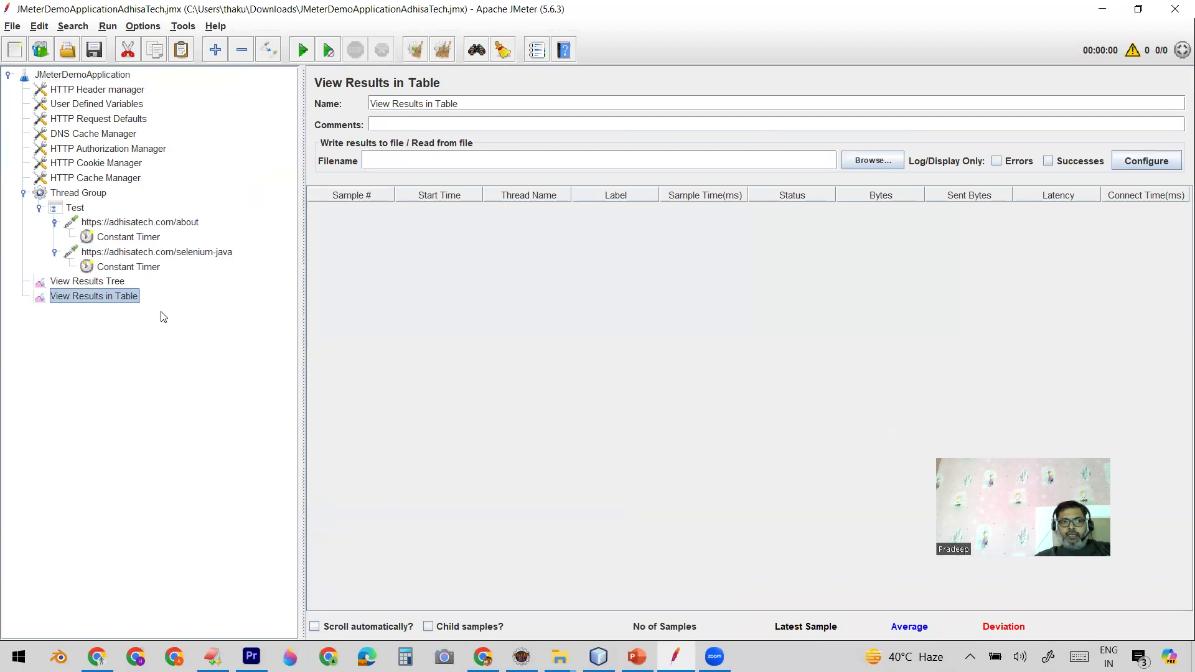
# Step: Check the Thread Group settings, run the test plan, and inspect its results in View Results in Table and View Results Tree
pyautogui.click(94, 193)
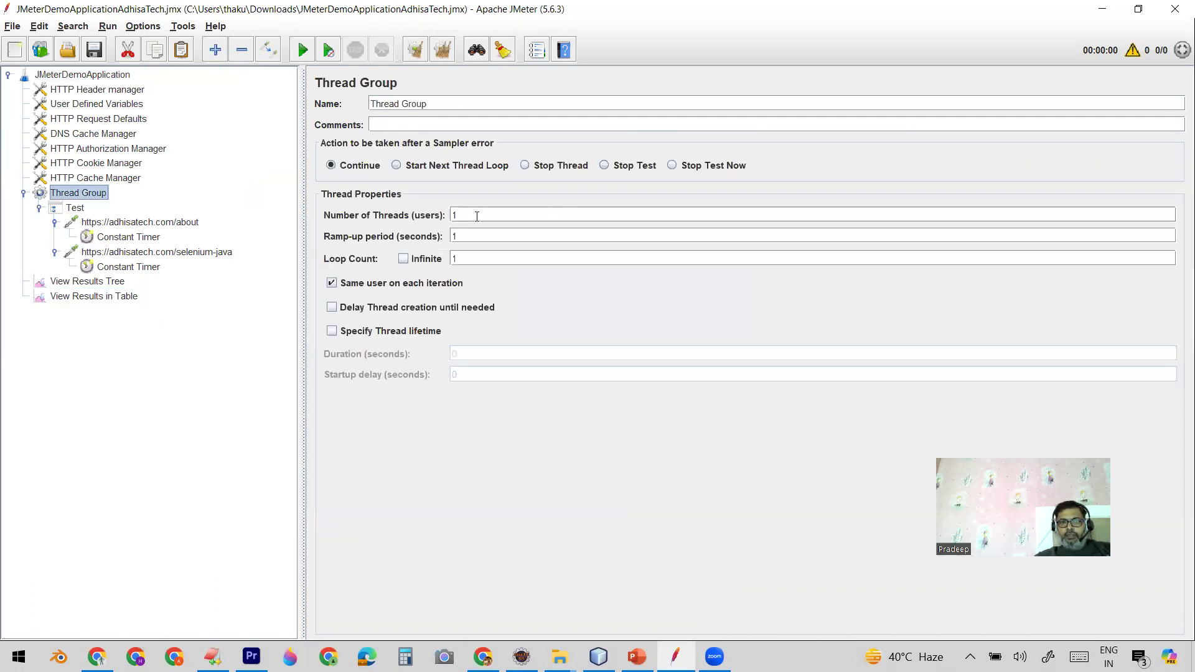
pyautogui.click(93, 297)
pyautogui.click(303, 50)
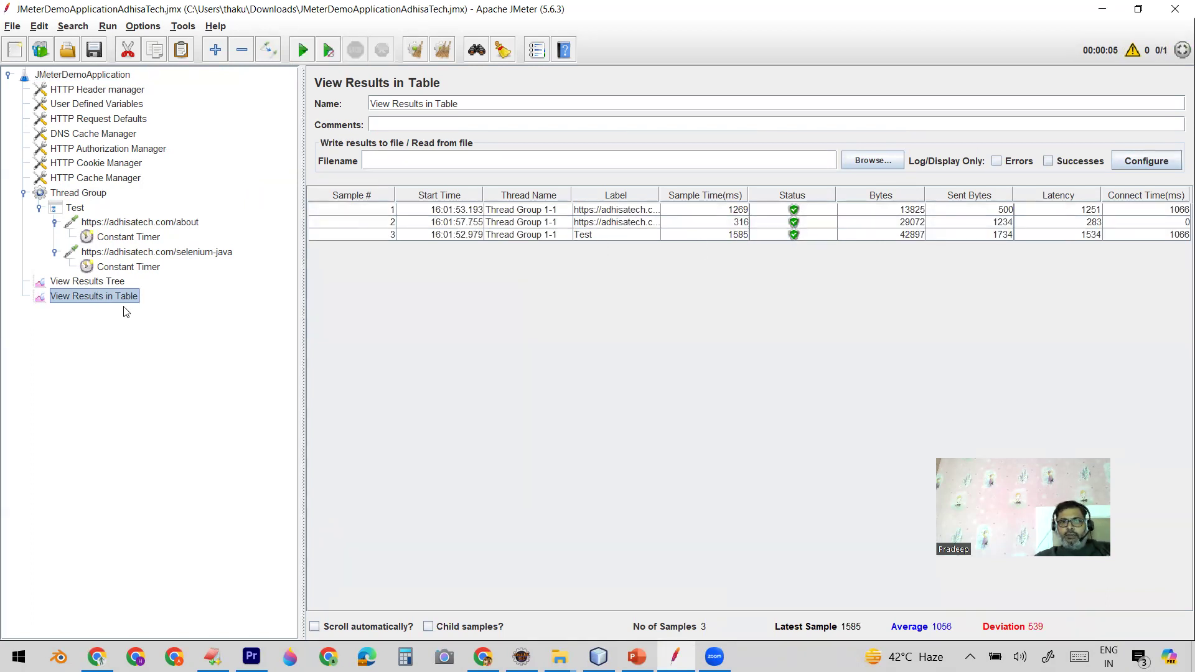
pyautogui.click(92, 284)
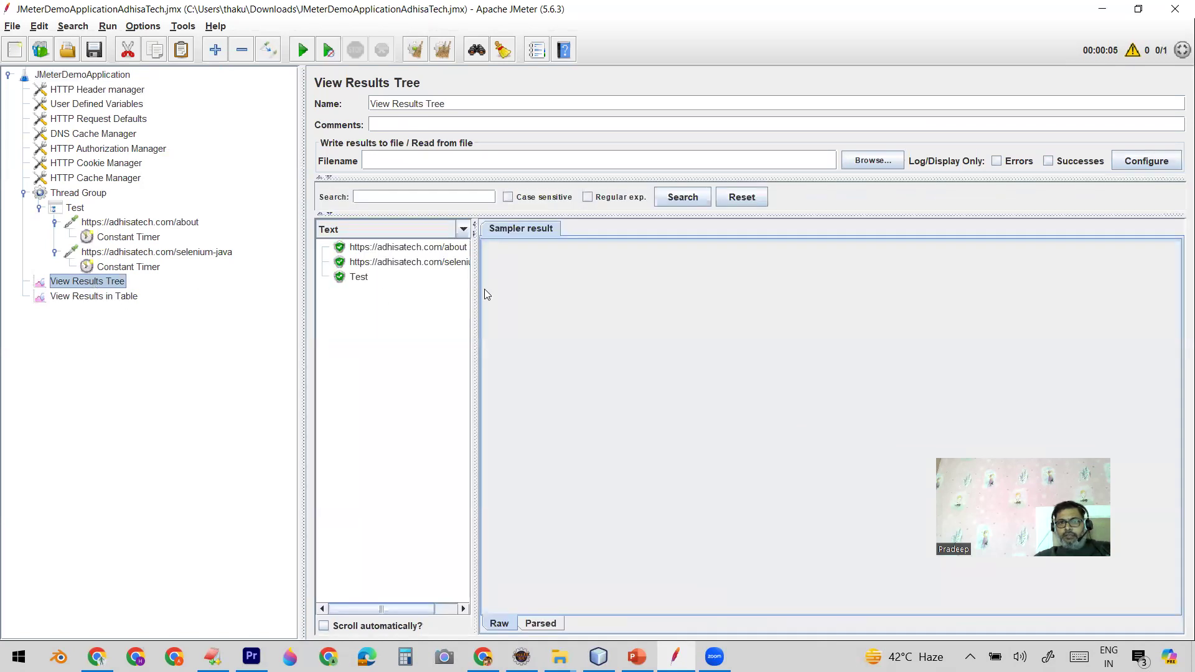
# Step: Widen the View Results Tree sample list and examine the about request's sampler result, request body, response body and response headers
pyautogui.moveTo(475, 297); pyautogui.dragTo(513, 297)
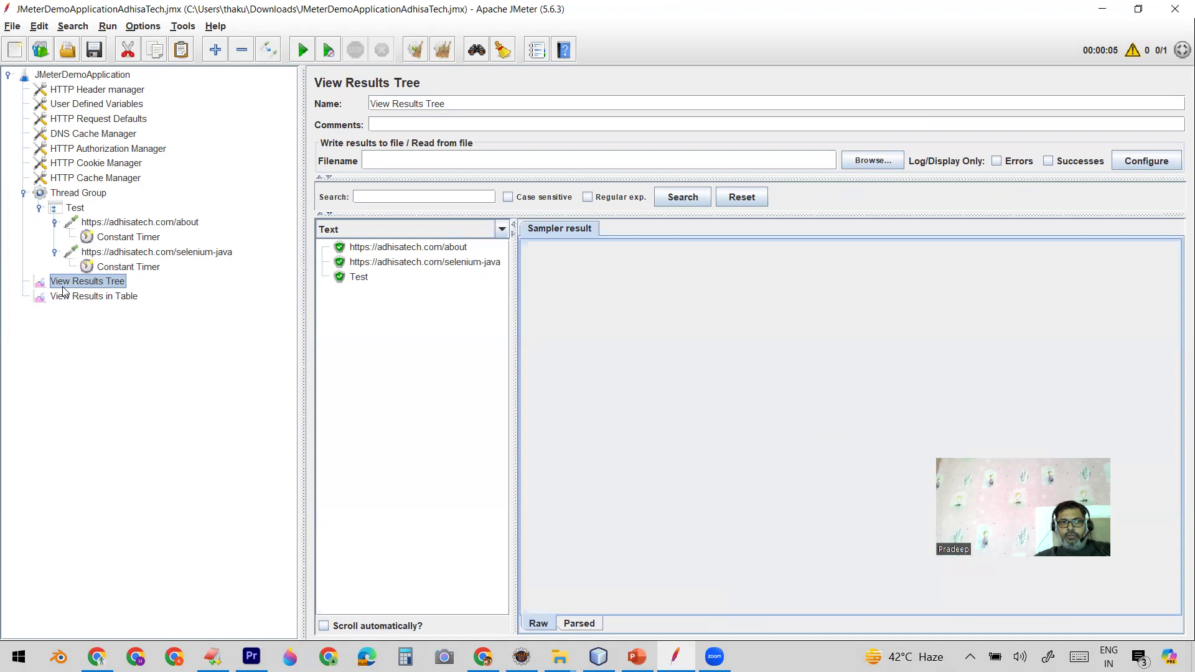
pyautogui.click(376, 249)
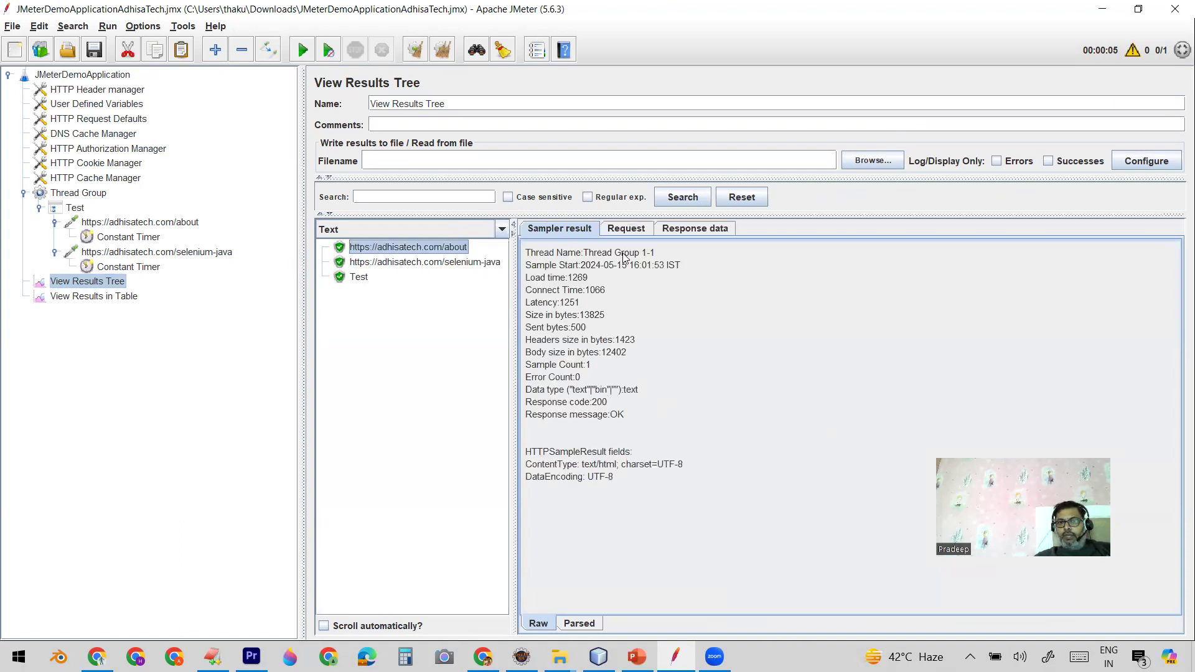
pyautogui.click(627, 229)
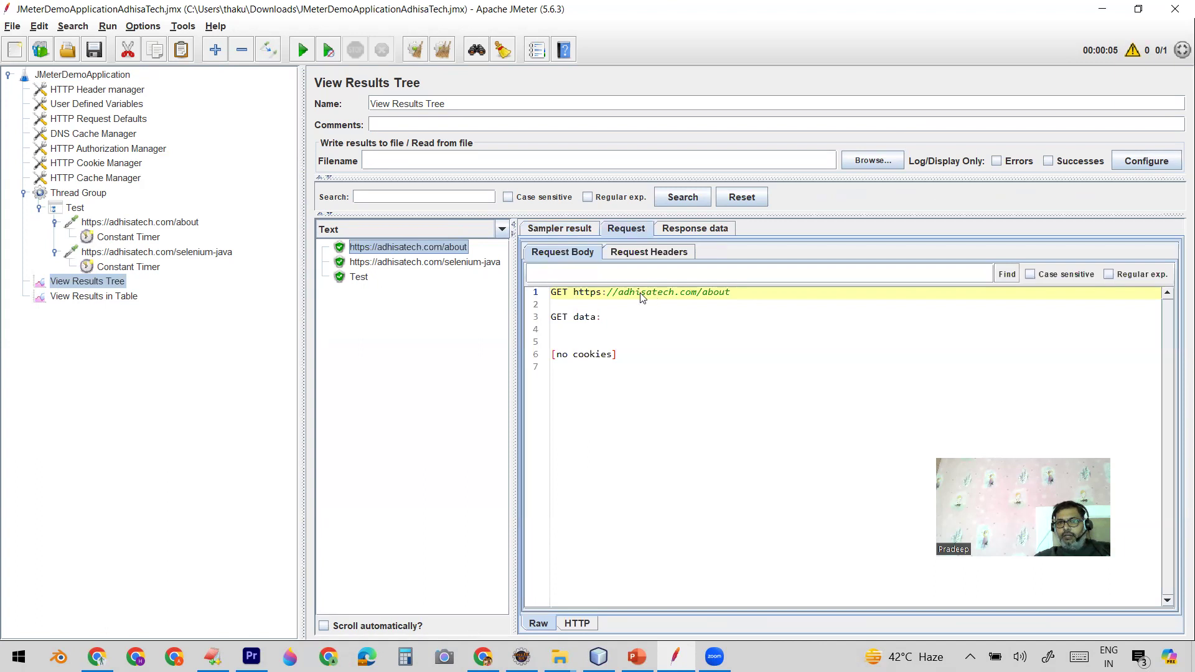
pyautogui.moveTo(702, 293); pyautogui.dragTo(729, 292)
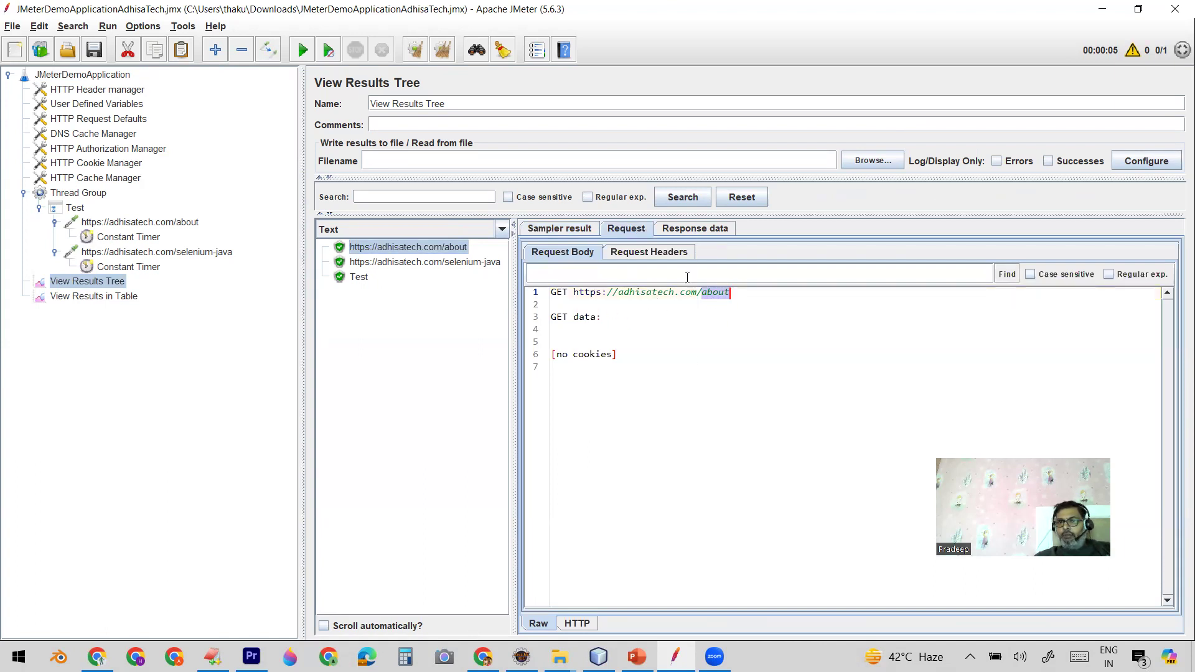
pyautogui.click(695, 229)
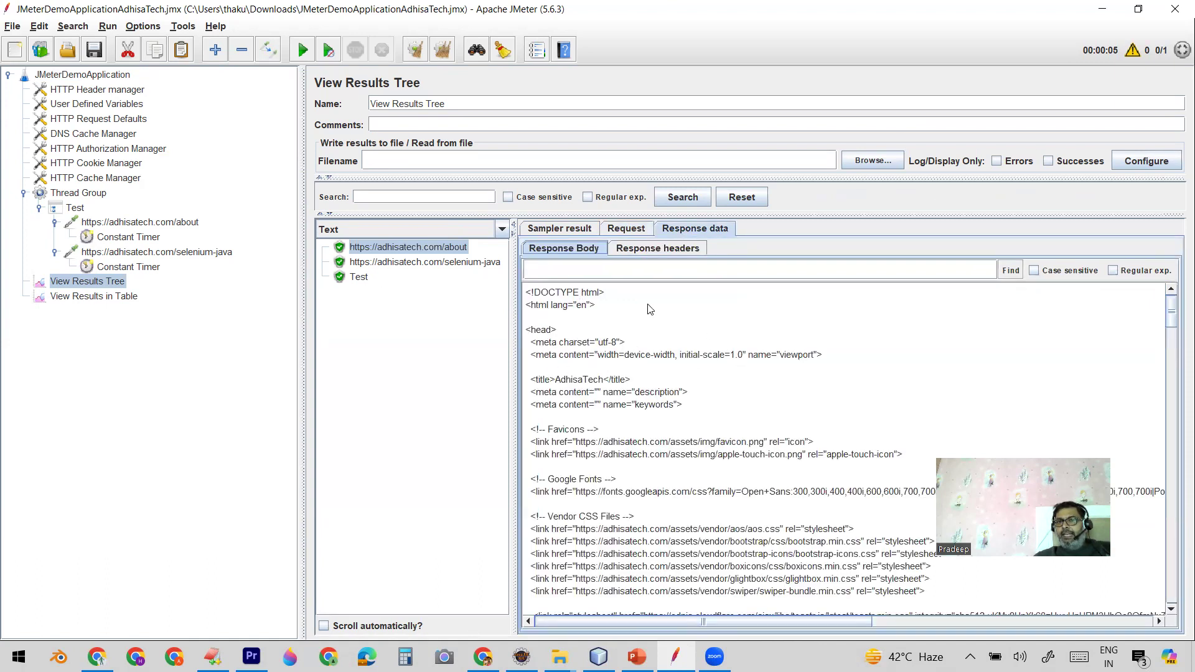
pyautogui.click(650, 248)
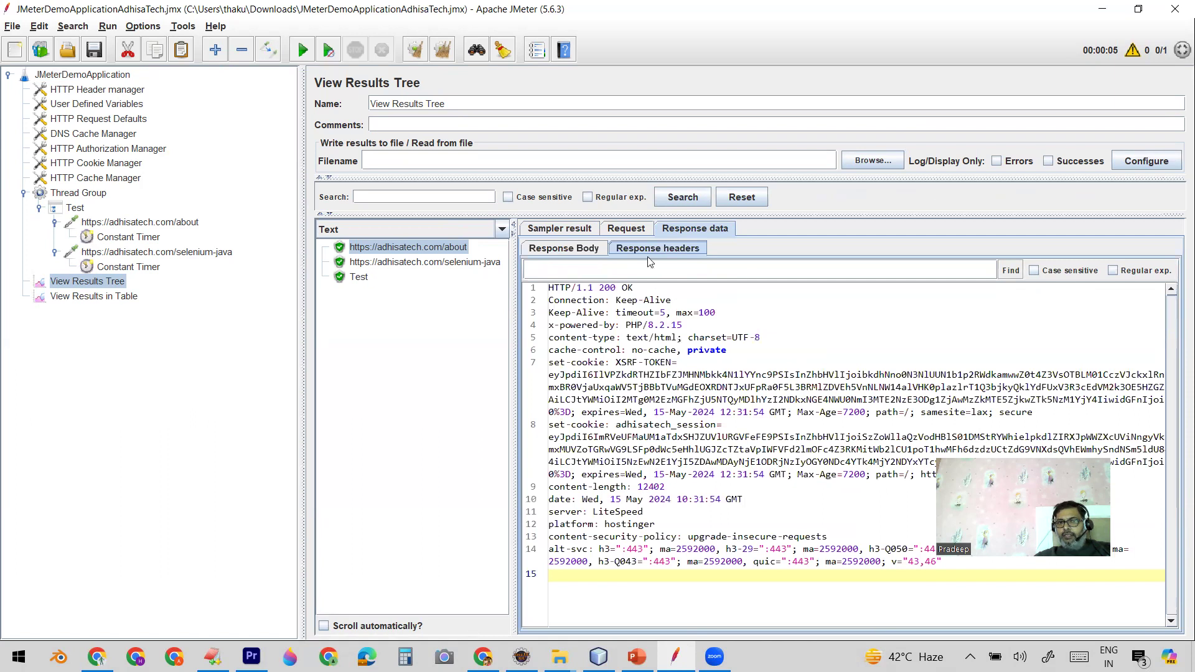
pyautogui.click(562, 248)
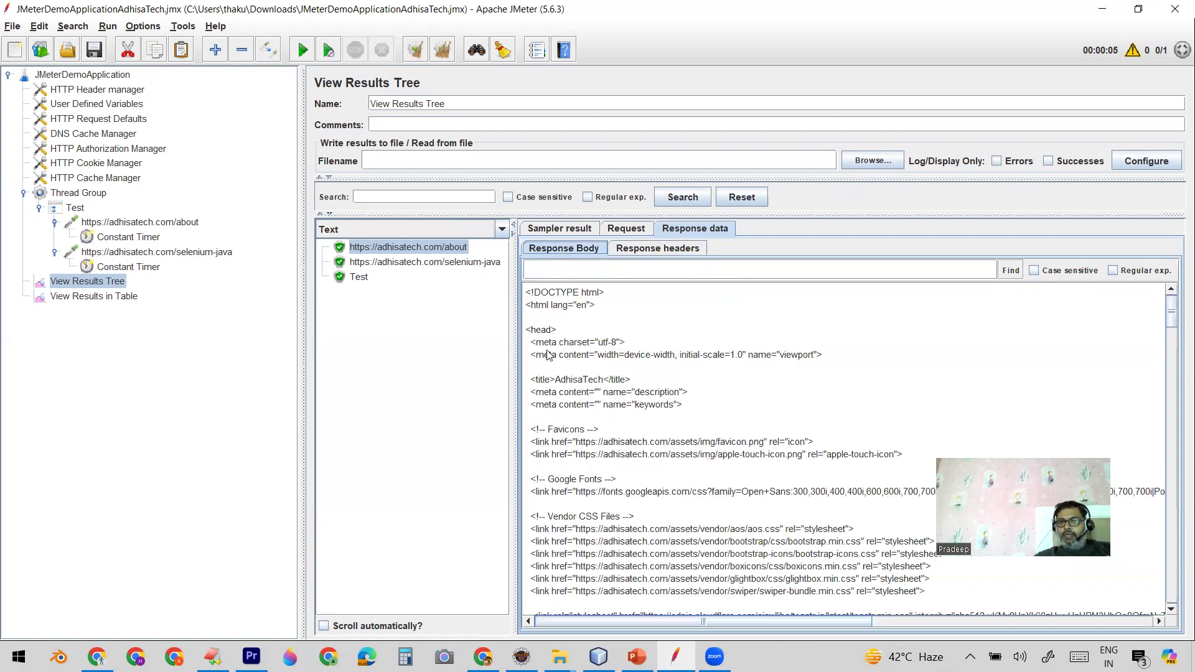
pyautogui.click(571, 233)
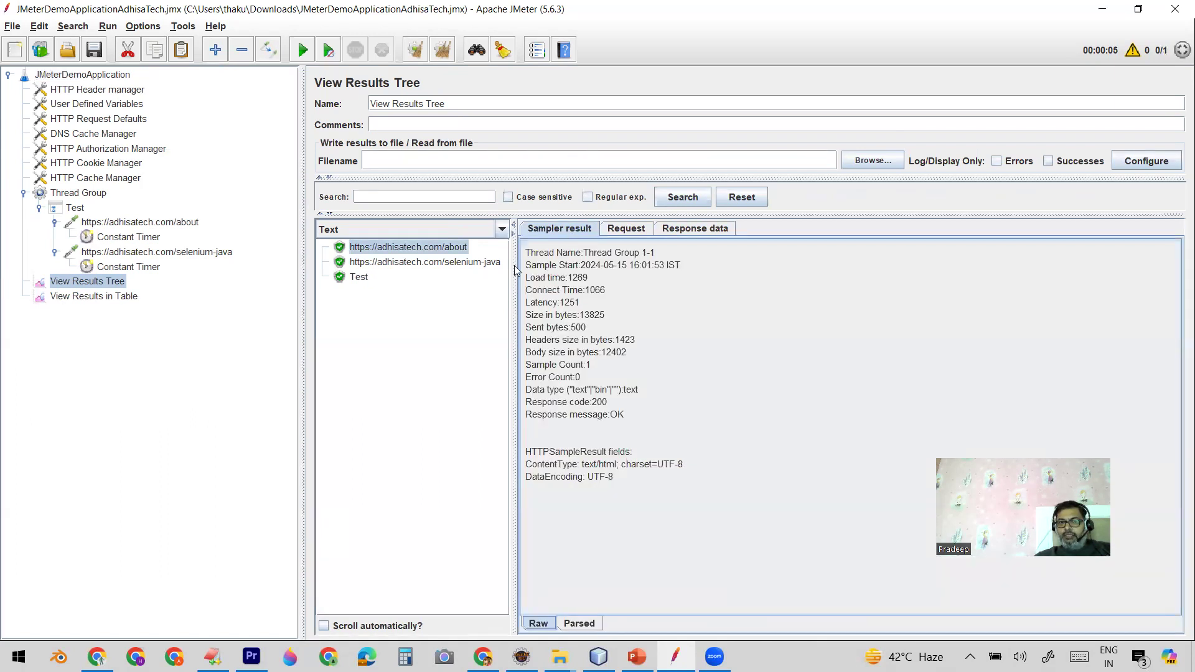
# Step: Examine the selenium-java sample's result, request and response data, and the Test transaction's sampler result
pyautogui.click(465, 263)
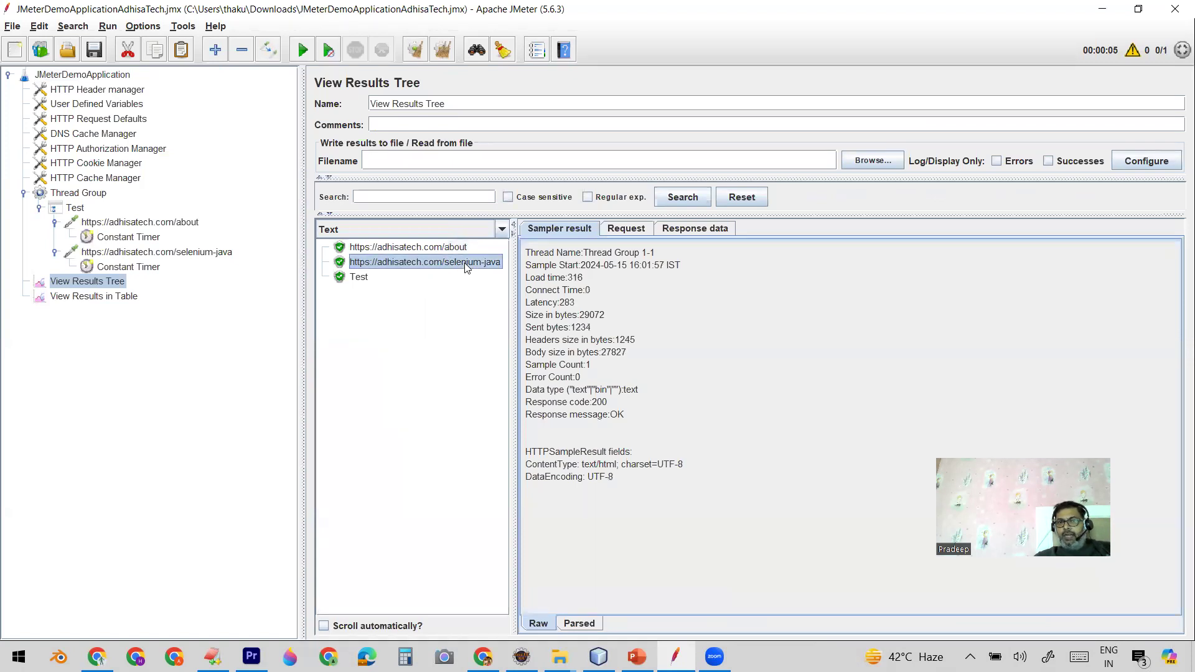
pyautogui.click(627, 229)
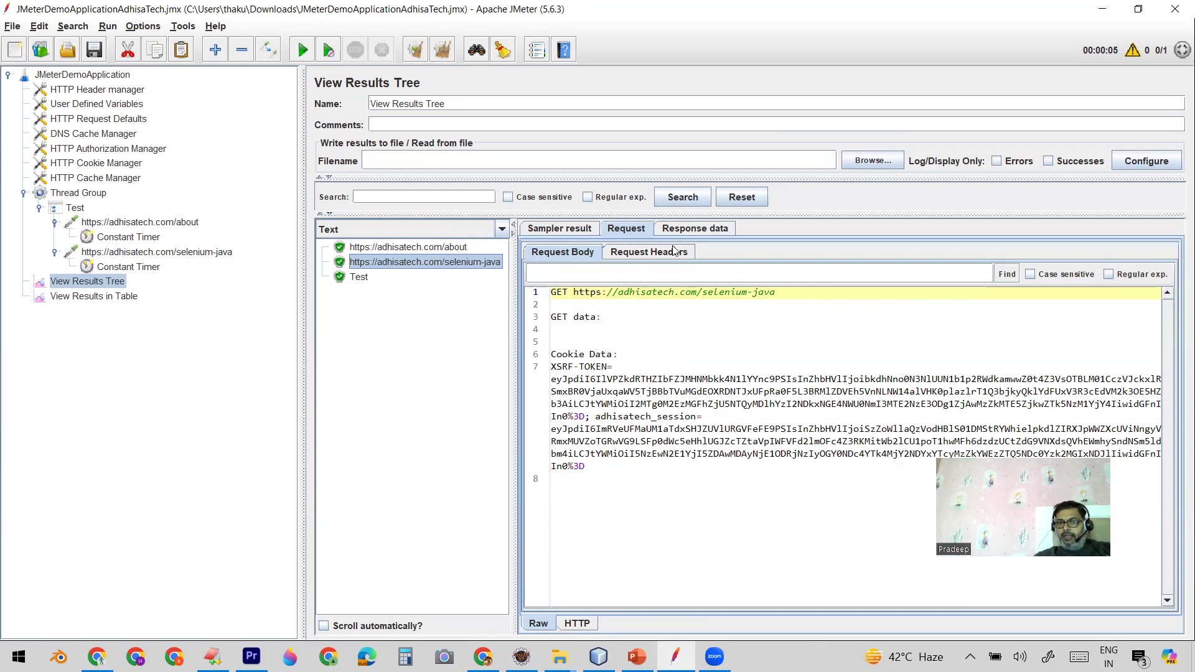
pyautogui.click(691, 230)
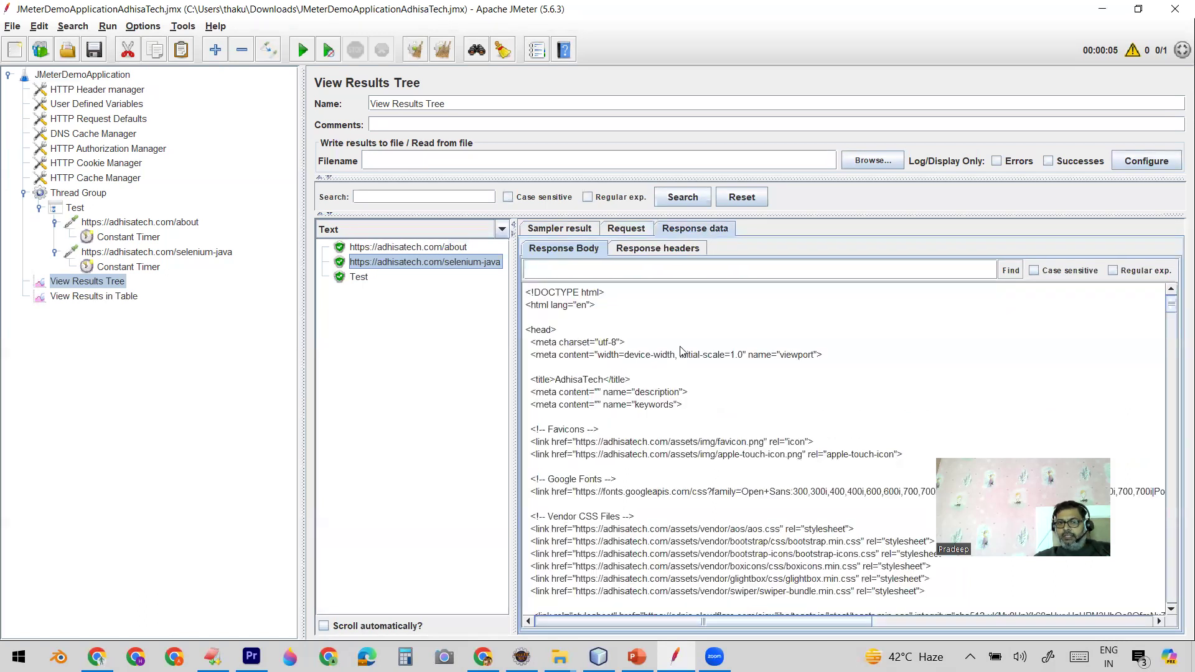
pyautogui.click(671, 249)
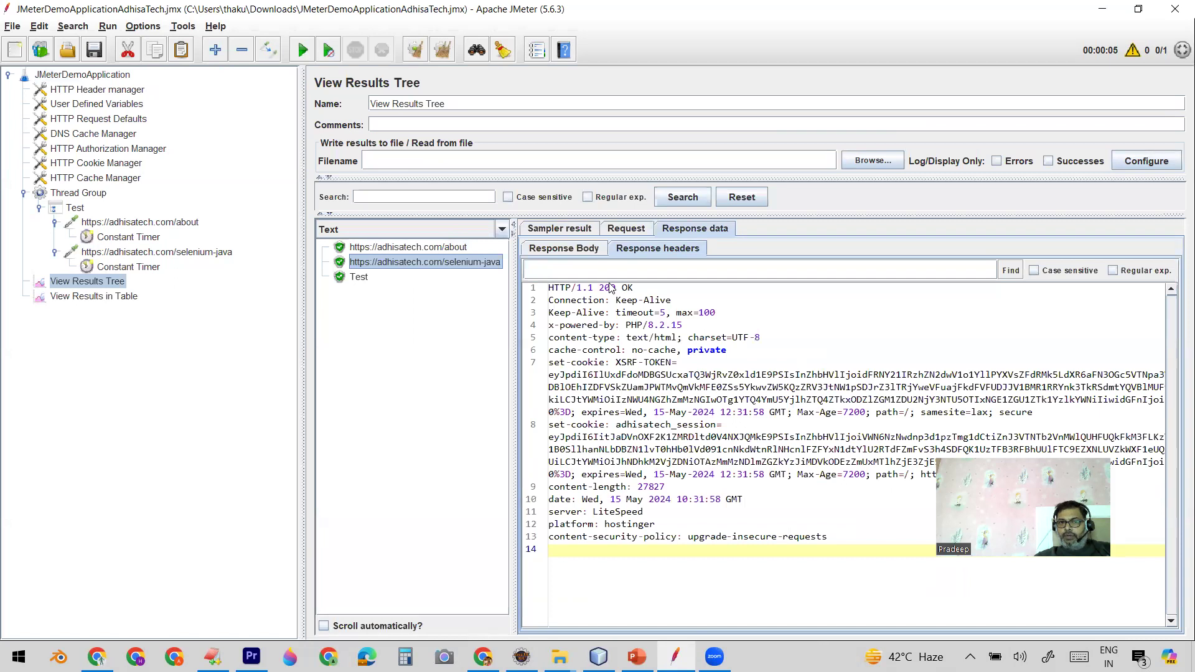
pyautogui.click(359, 277)
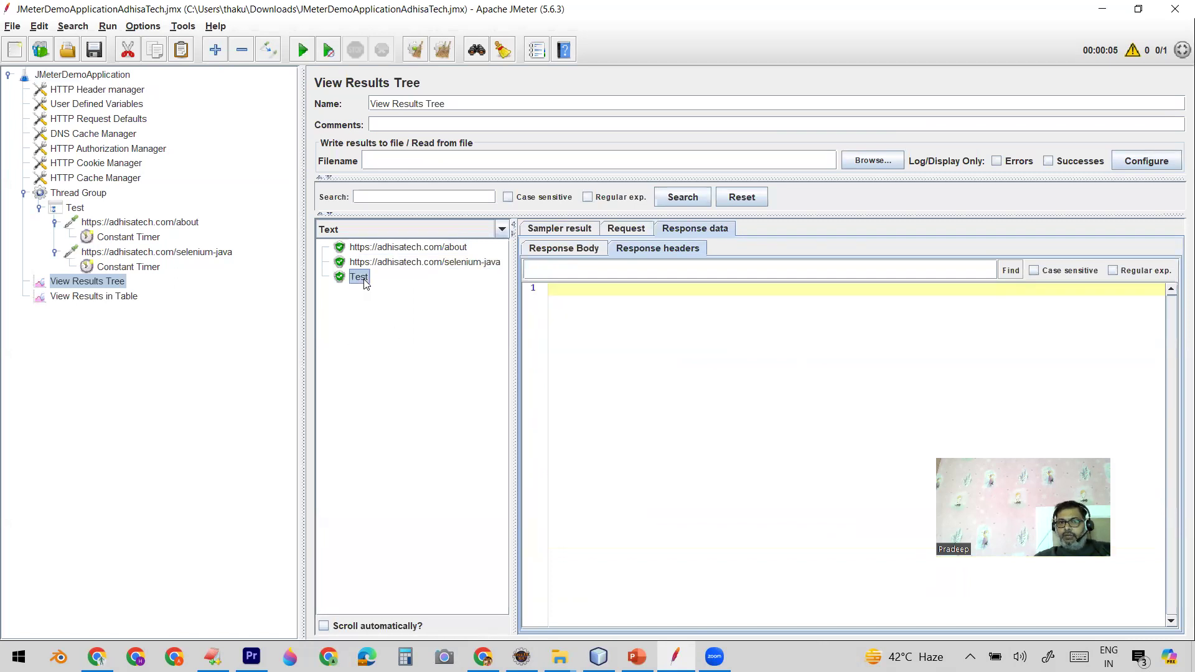
pyautogui.click(563, 230)
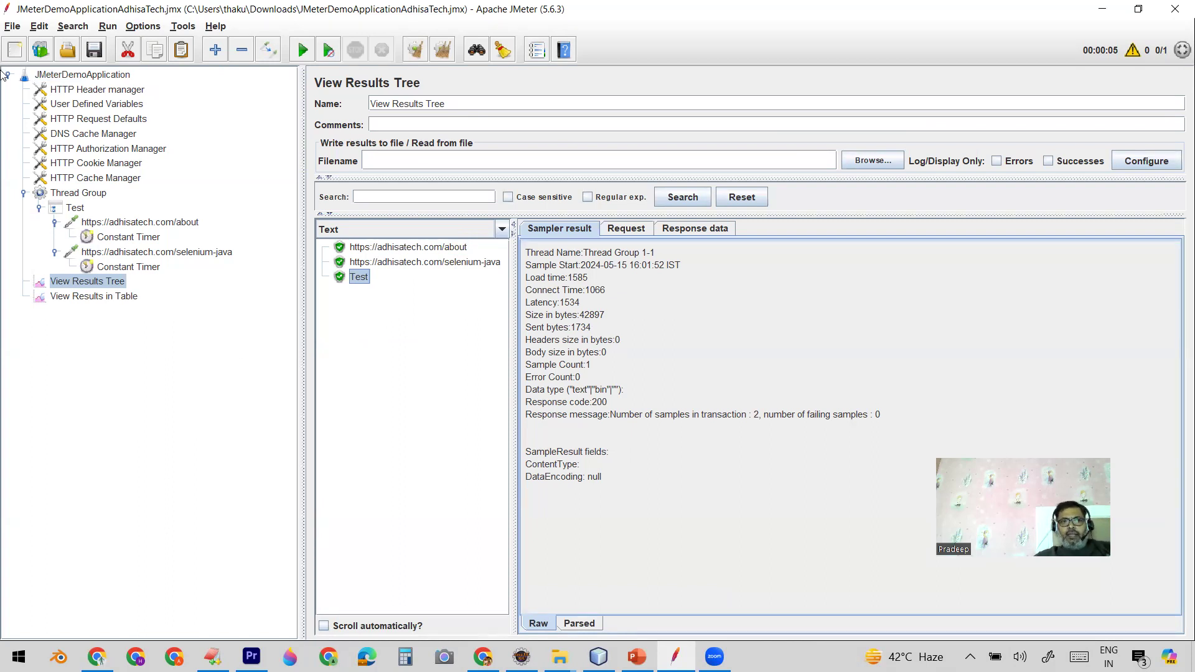
# Step: Compare the about and selenium-java HTTP requests, and check how their server name uses the BASE_URL_1 user defined variable
pyautogui.click(120, 224)
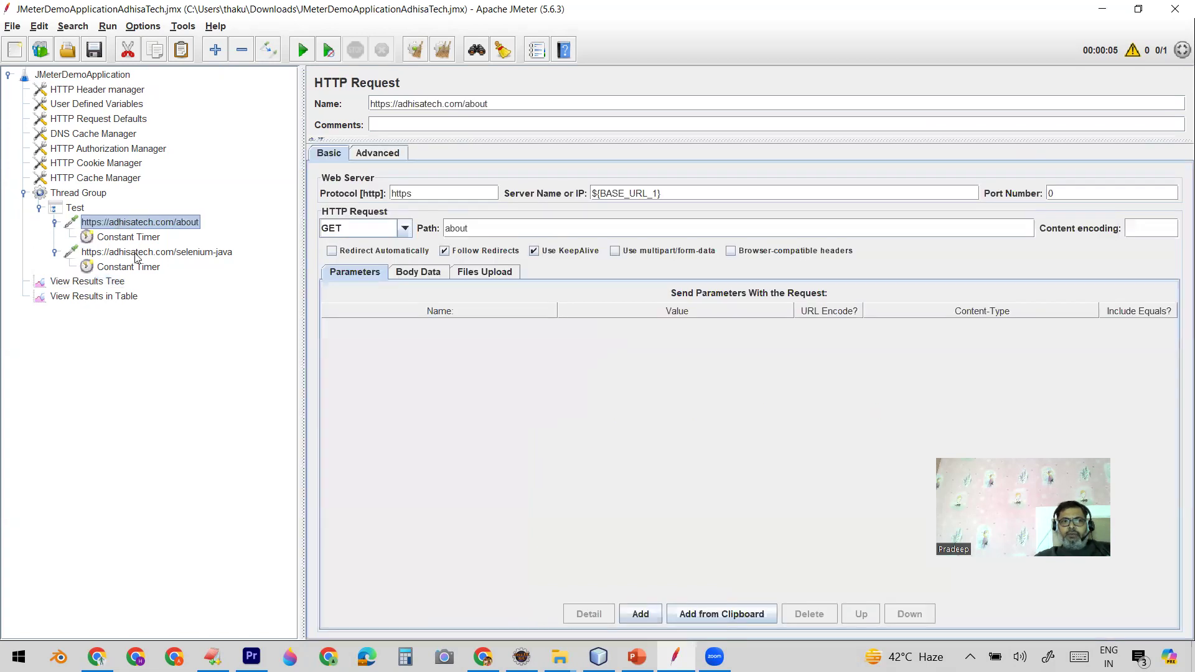
pyautogui.click(137, 254)
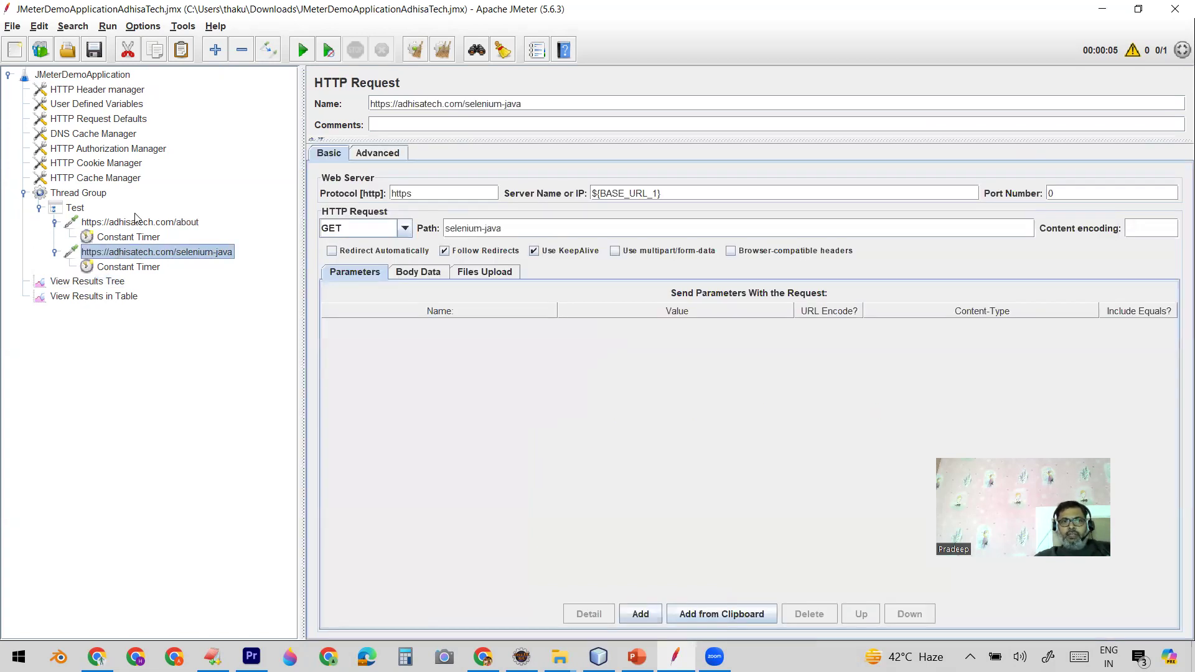
pyautogui.click(135, 226)
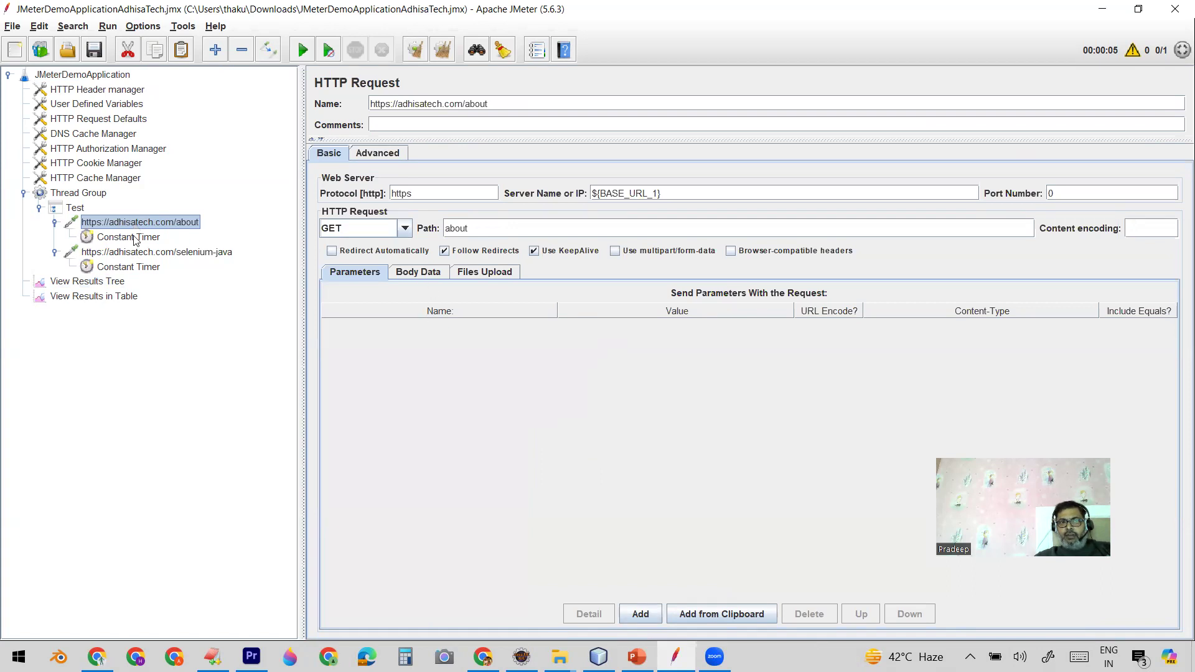
pyautogui.click(108, 107)
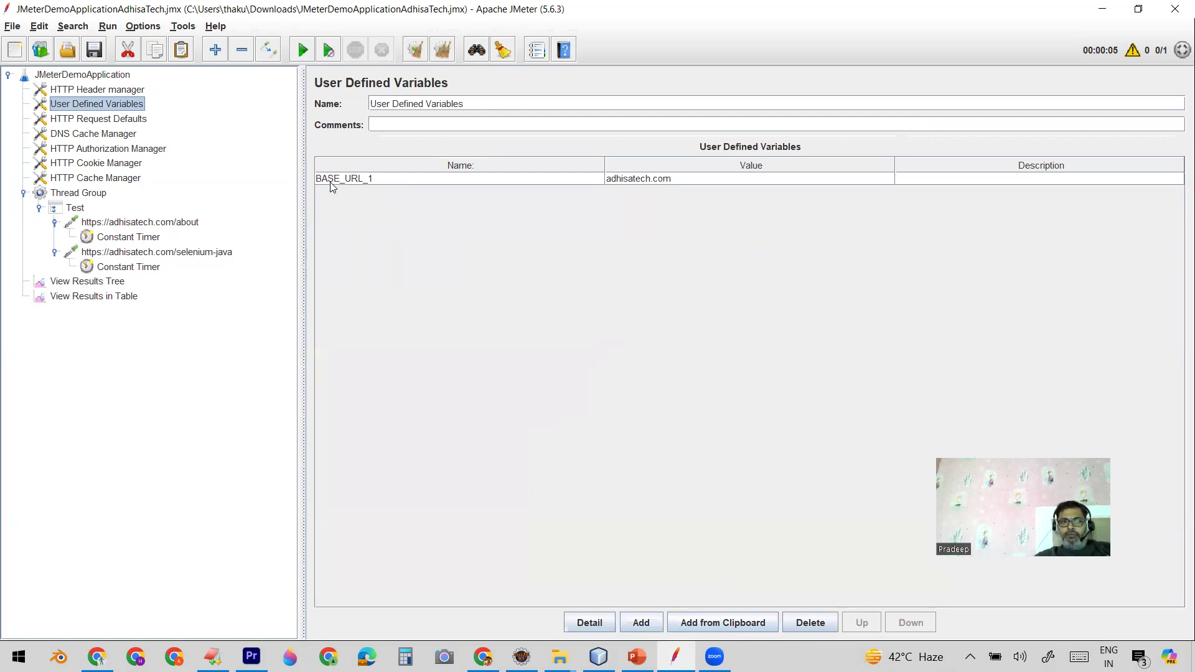
pyautogui.click(154, 225)
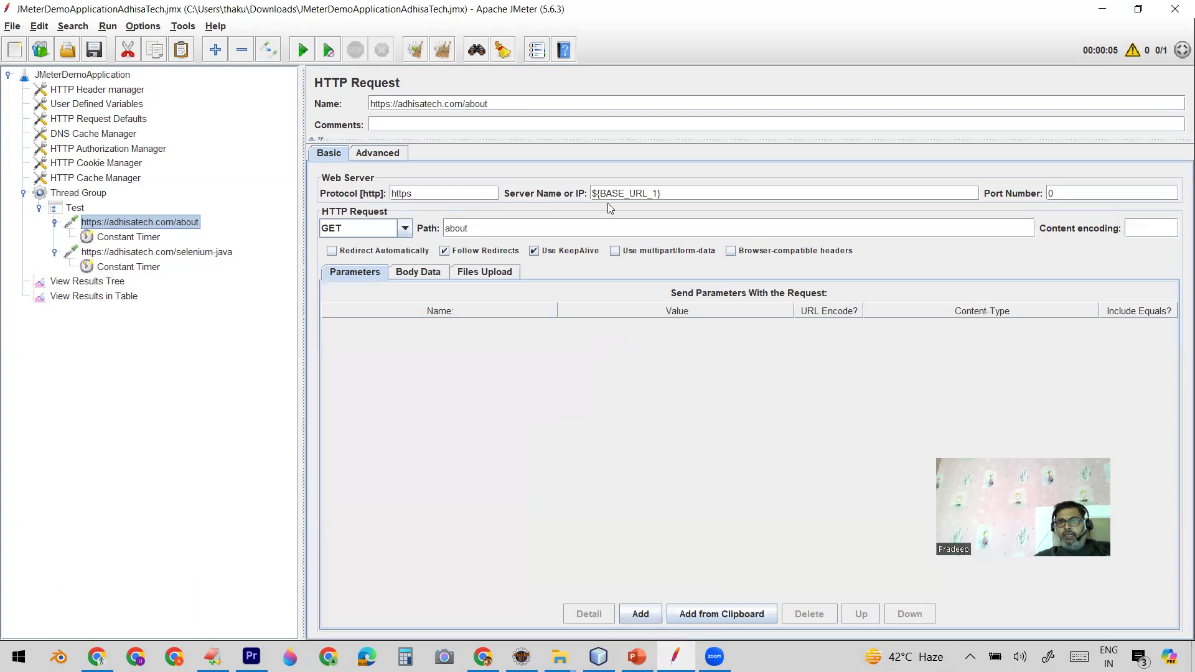
pyautogui.moveTo(671, 193); pyautogui.dragTo(585, 194)
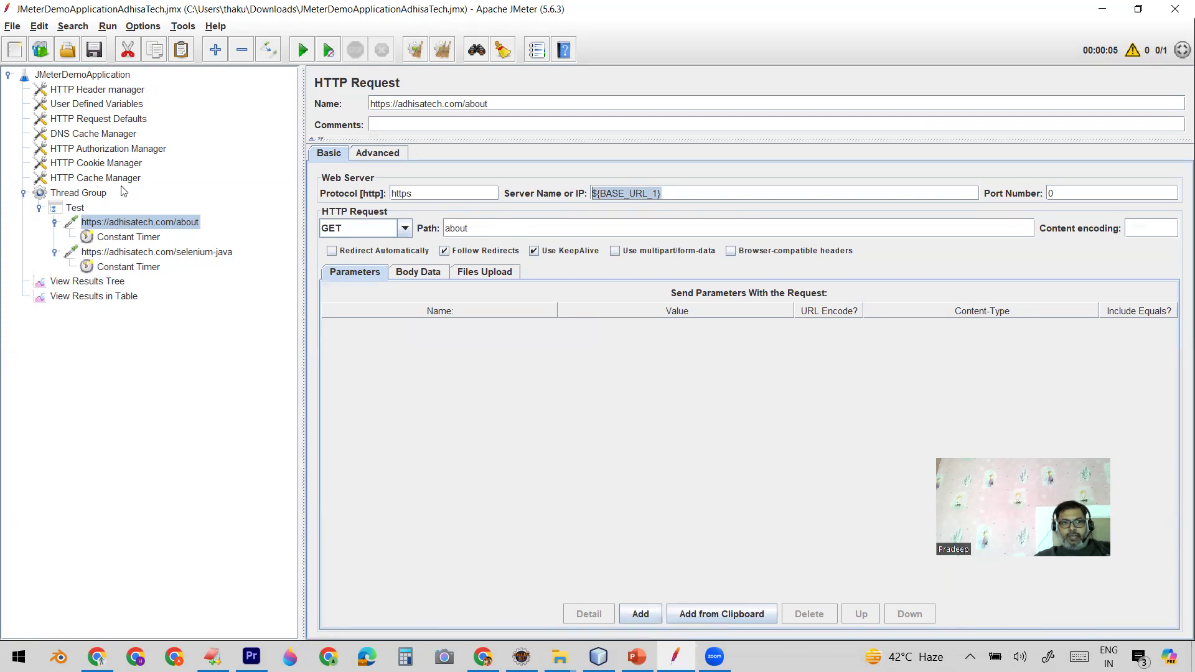
# Step: Set the Thread Group's number of threads to 5 and save the test plan
pyautogui.click(85, 194)
pyautogui.click(476, 216)
pyautogui.write('0')
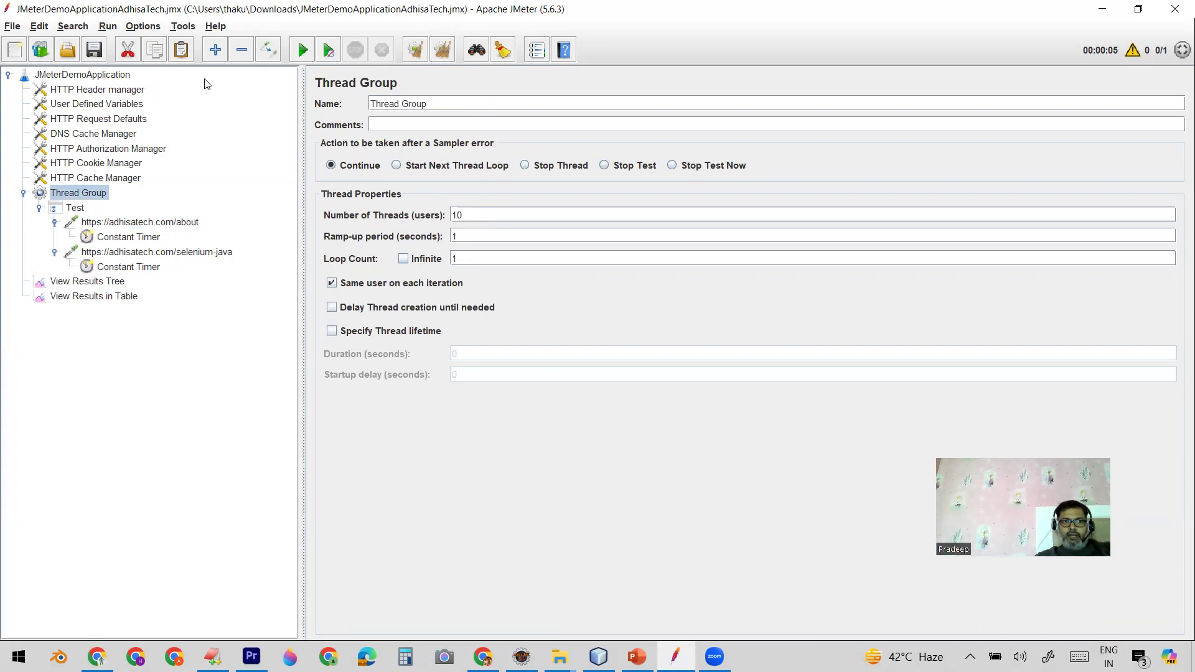
pyautogui.doubleClick(491, 214)
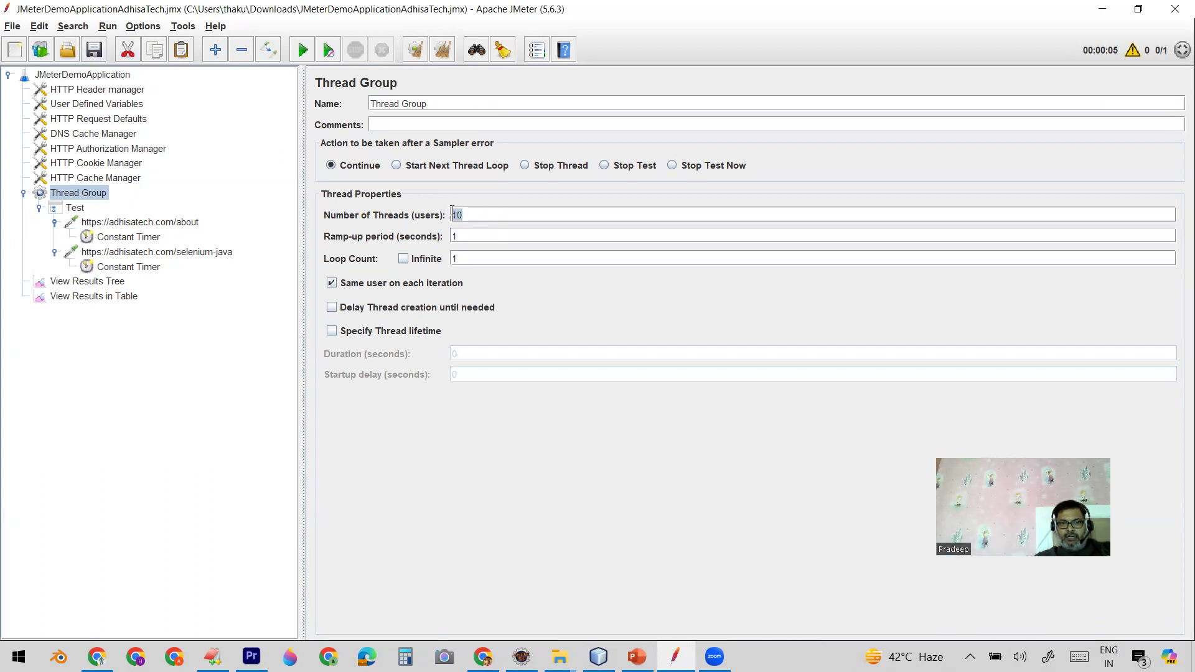
pyautogui.write('5')
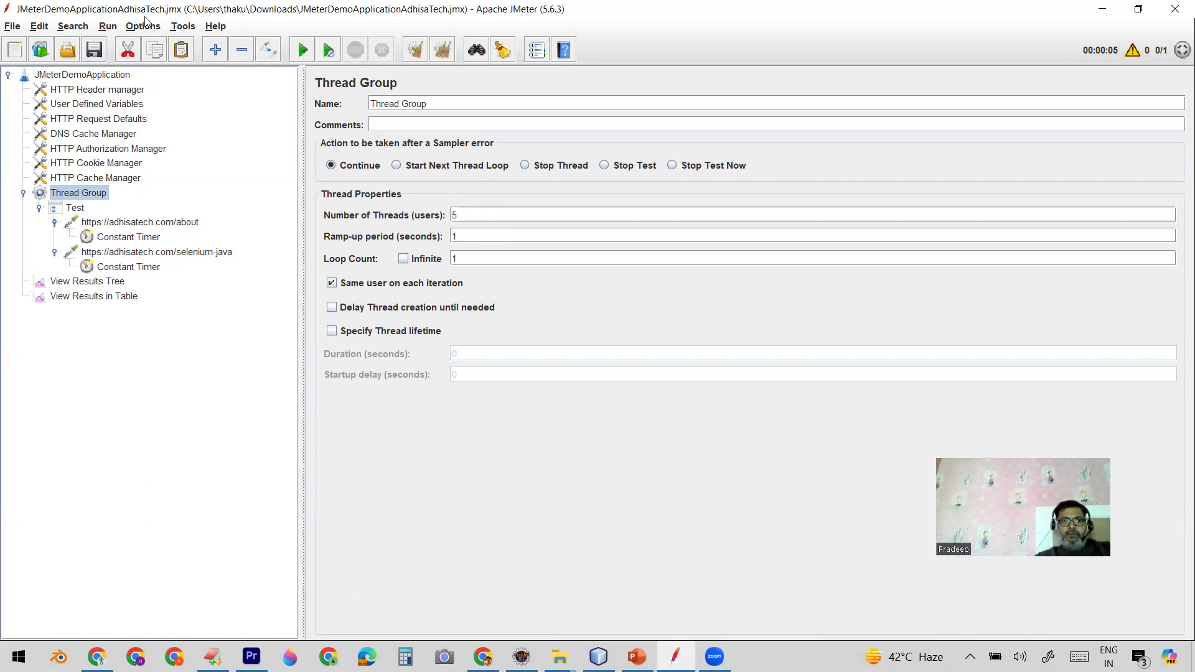
pyautogui.click(94, 50)
# Step: Clear all earlier results and rerun the test plan with the View Results in Table listener open
pyautogui.click(90, 296)
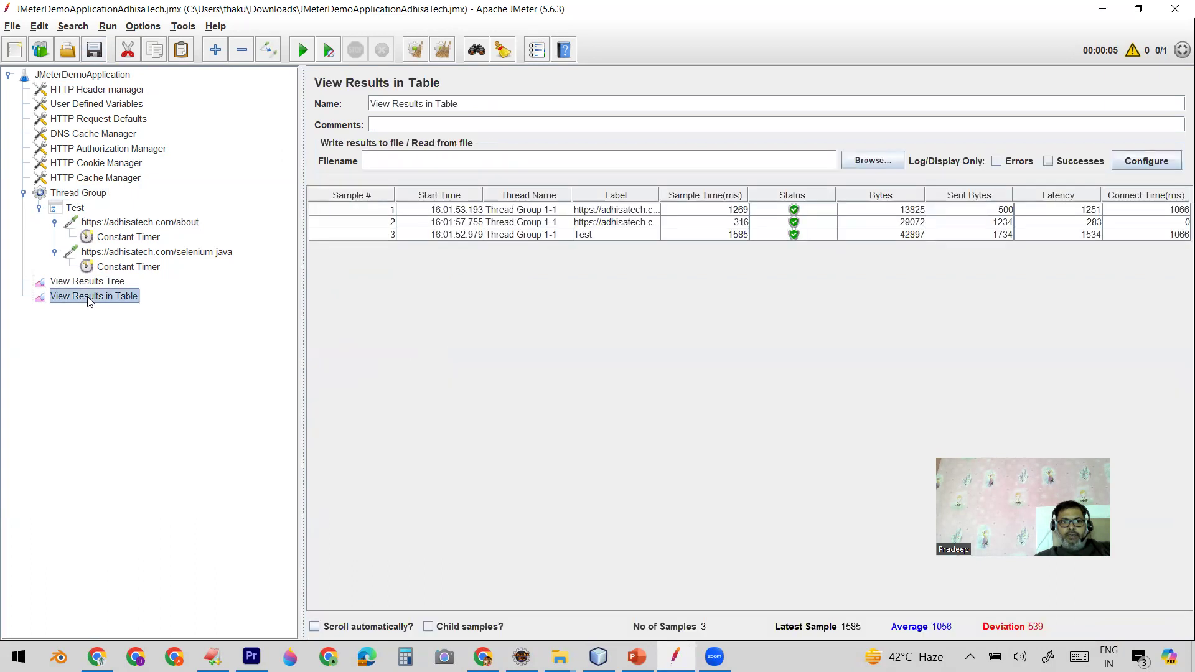
pyautogui.click(442, 56)
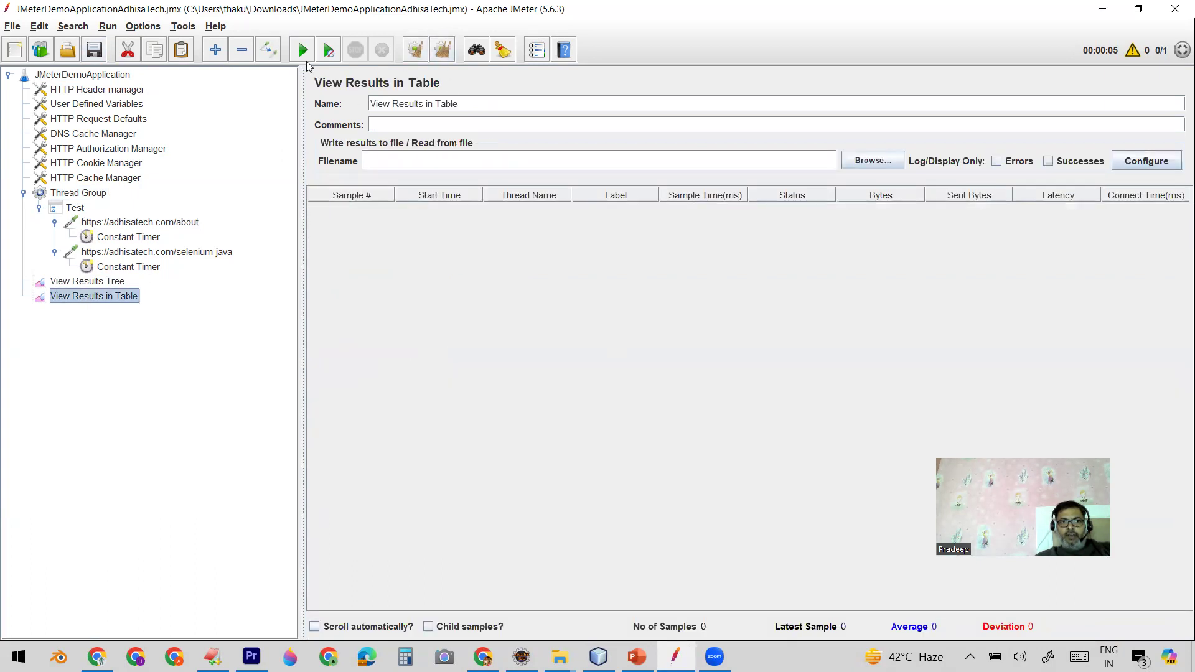
pyautogui.click(303, 51)
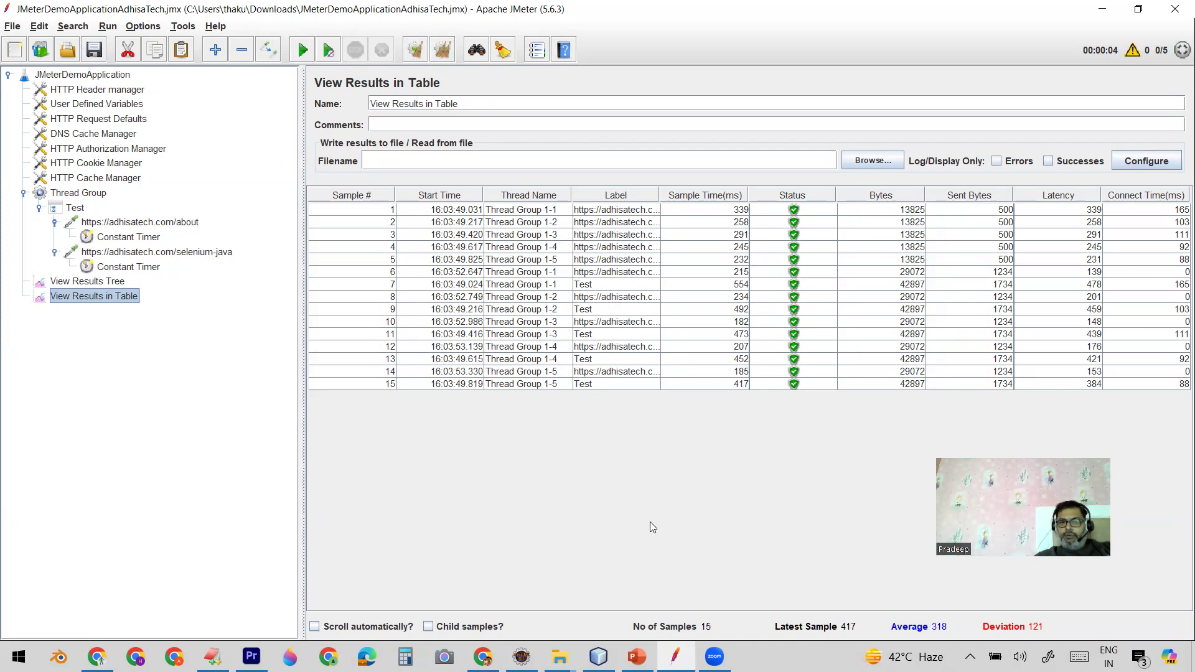
pyautogui.moveTo(636, 656)
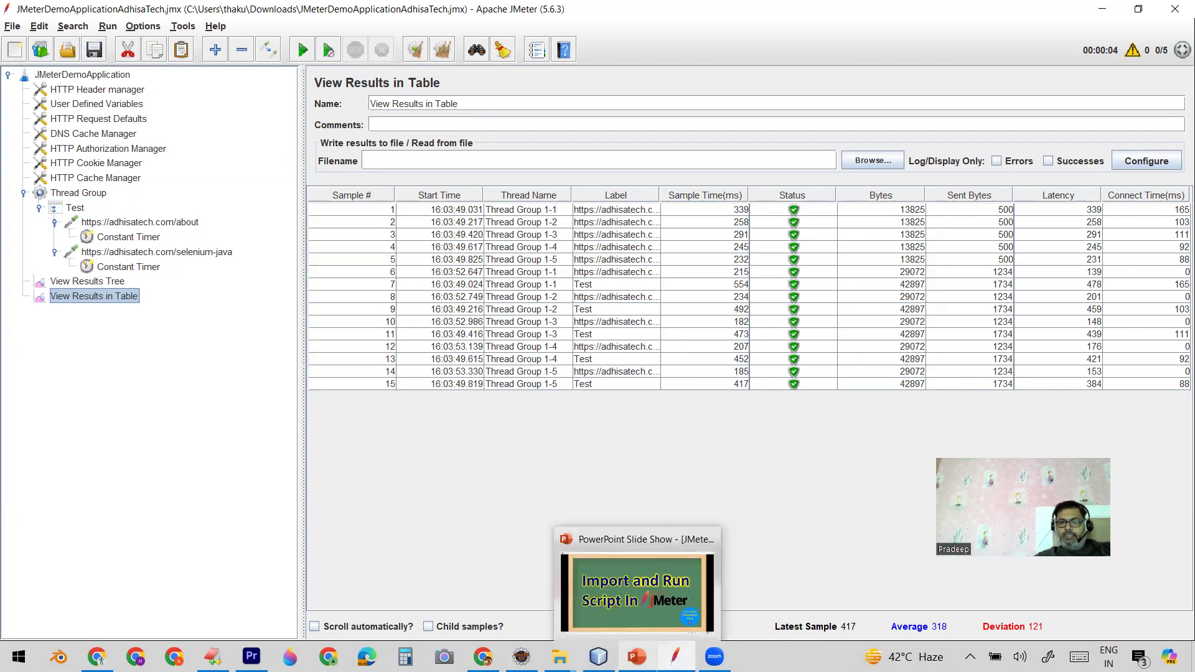